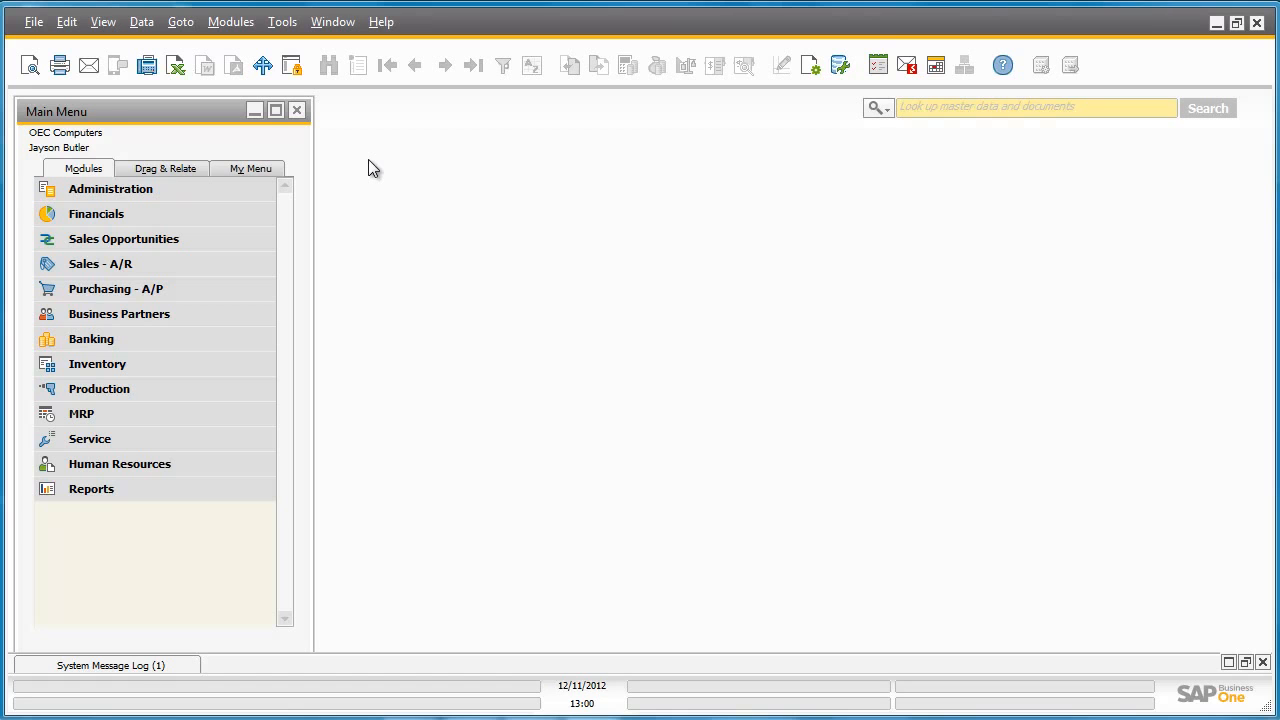
# Review the fixed assets depreciation calculation options in the company's basic initialization settings, and close them without changes
pyautogui.click(257, 192)
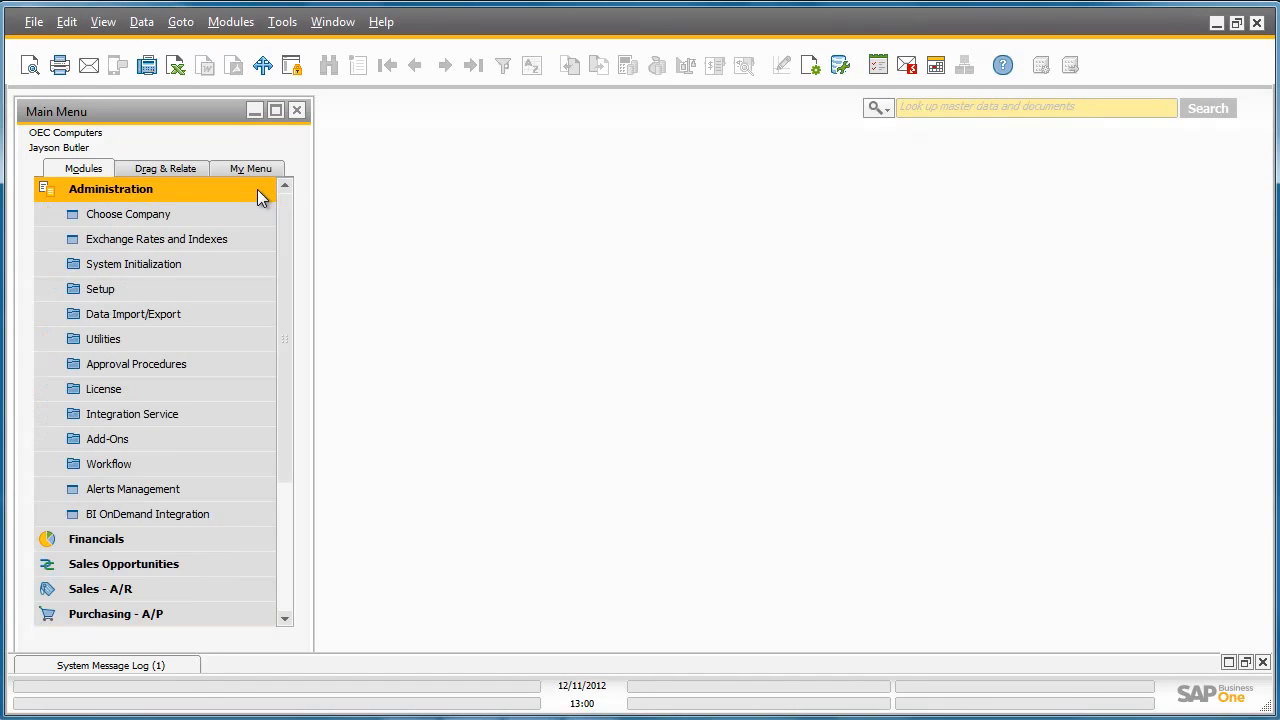
pyautogui.click(238, 264)
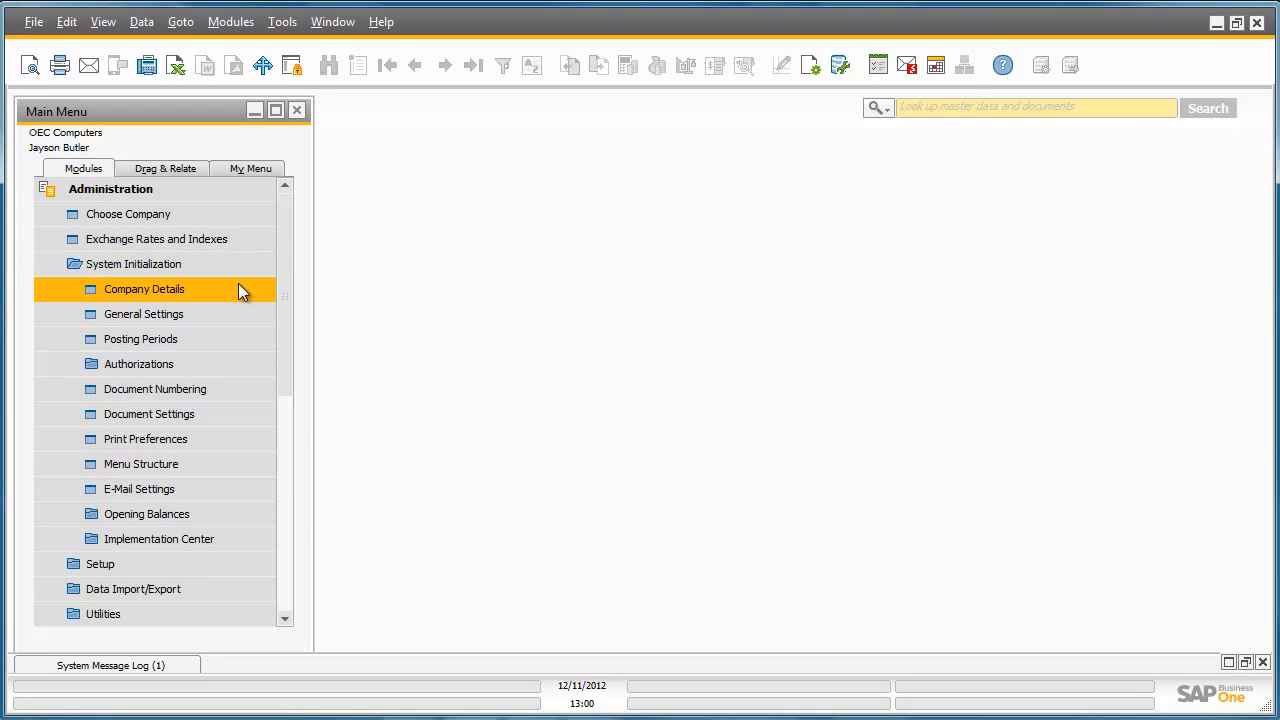
pyautogui.click(237, 288)
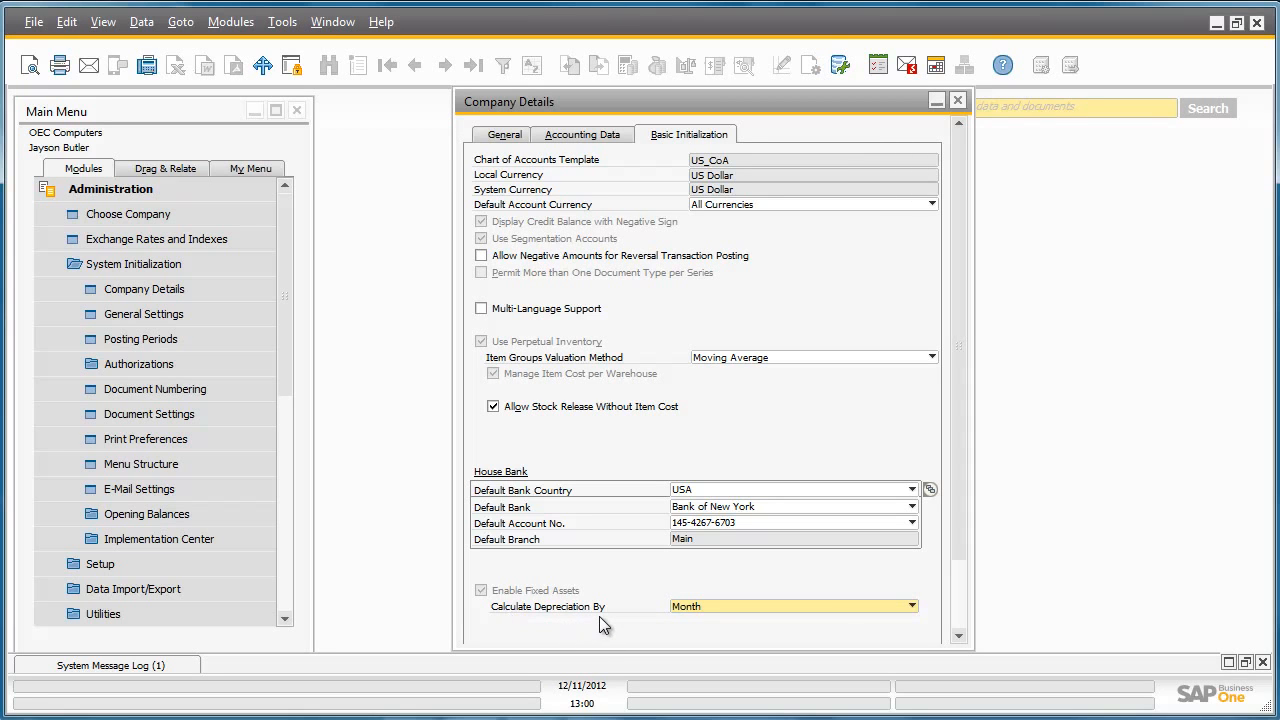
pyautogui.click(729, 607)
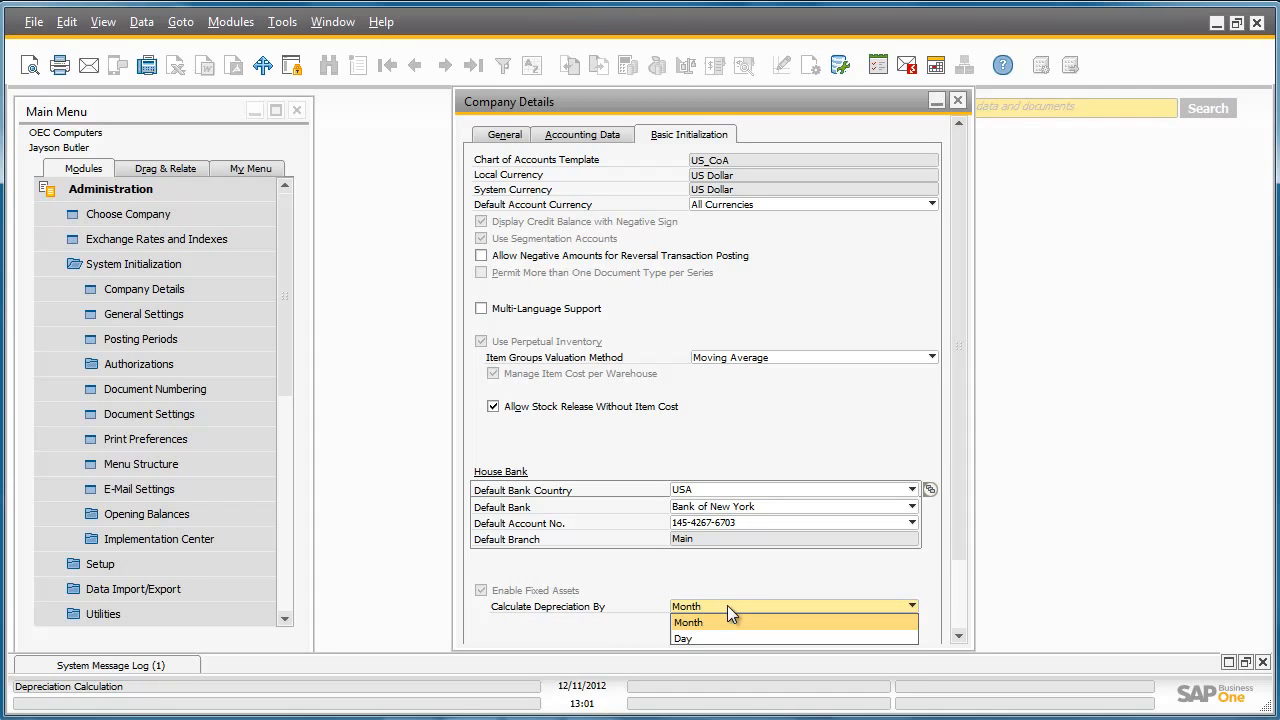
pyautogui.click(753, 586)
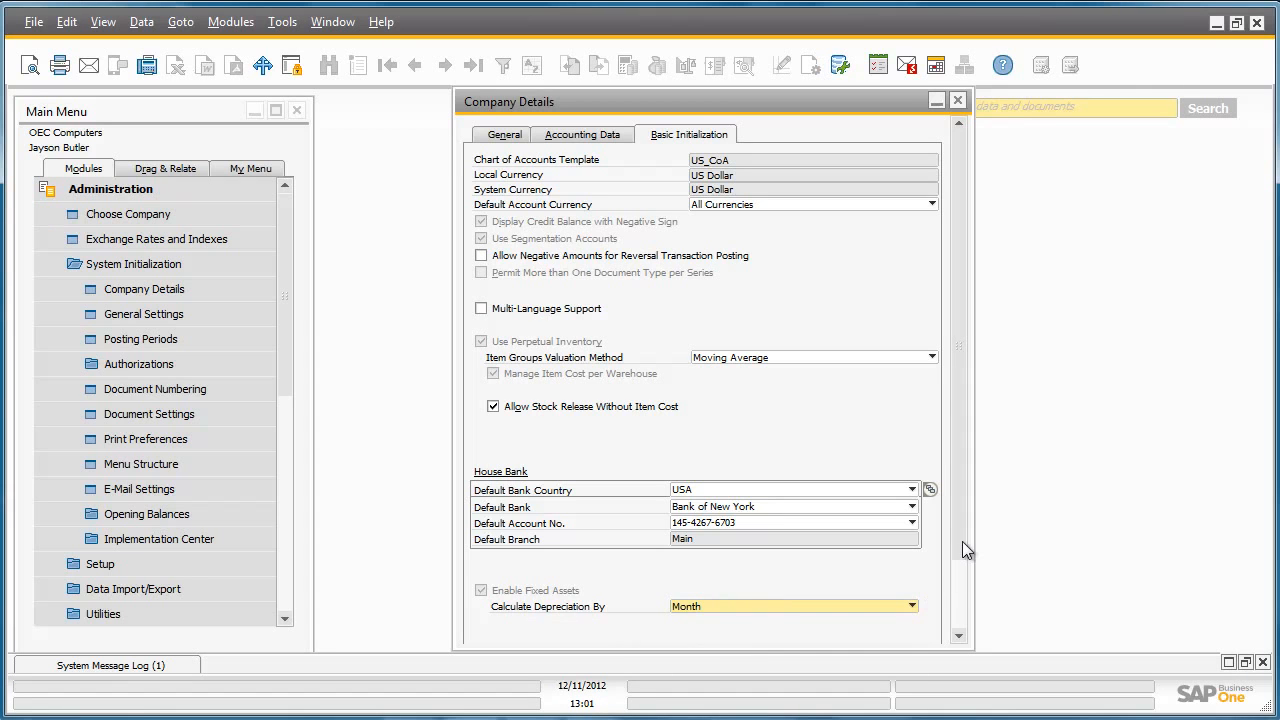
pyautogui.scroll(-3, 962, 541)
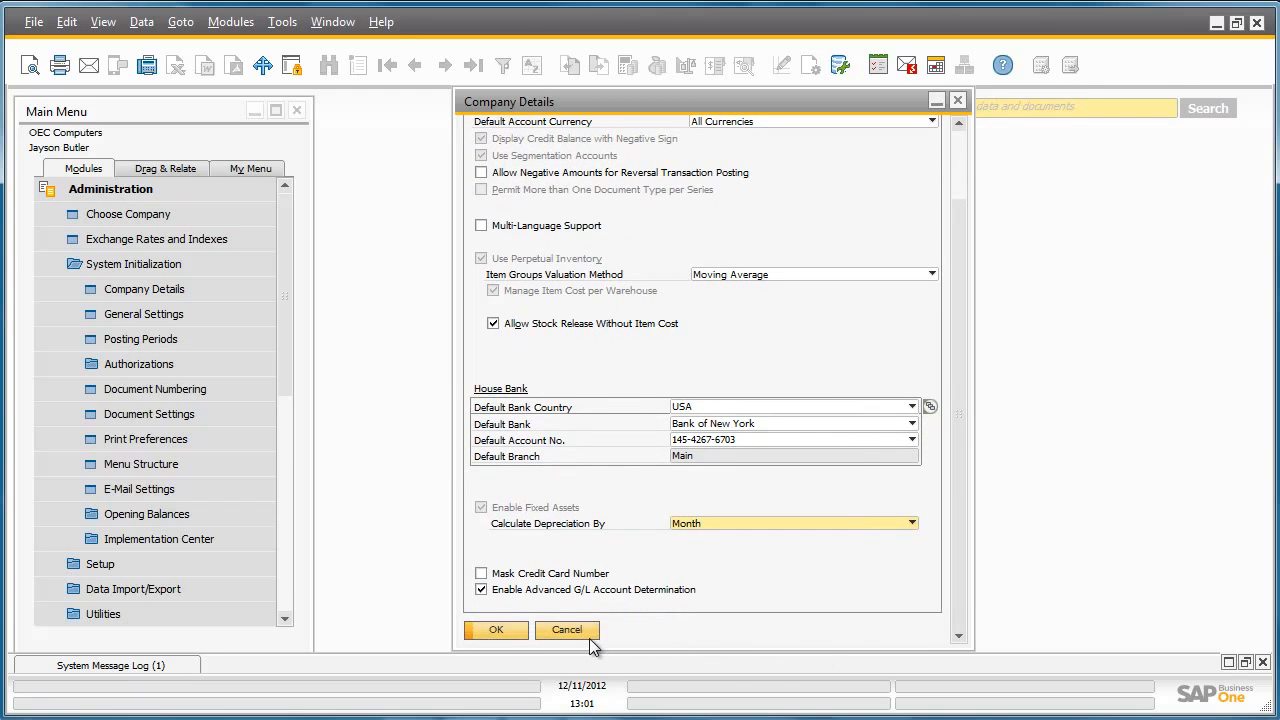
pyautogui.click(588, 636)
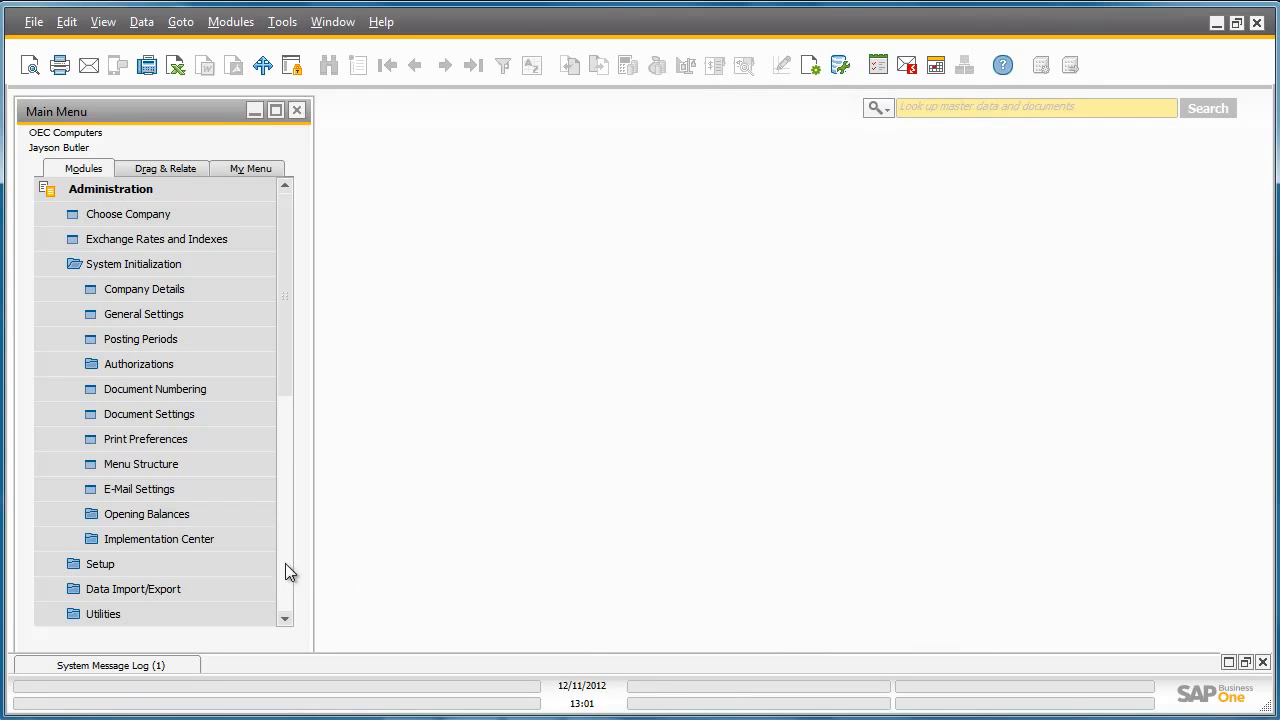
# Examine the accounts assigned in the Motor Vehicles account determination of the fixed assets setup, and close the record
pyautogui.click(258, 564)
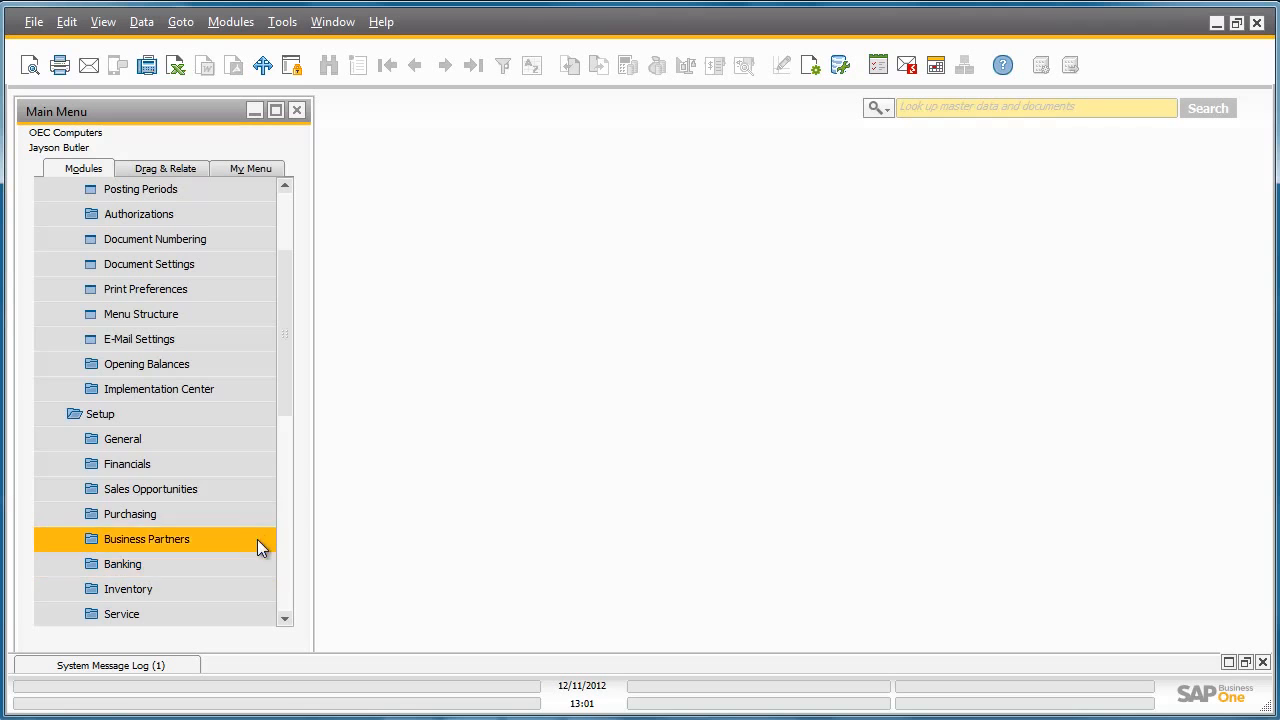
pyautogui.click(250, 464)
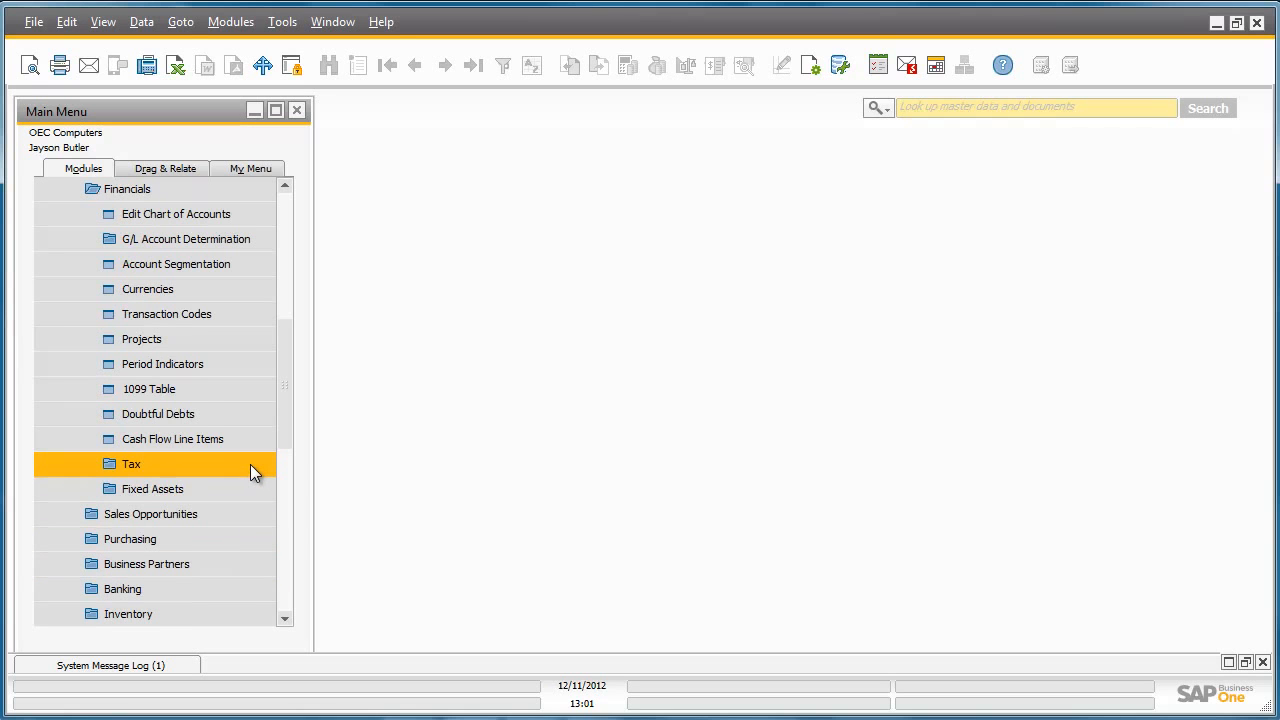
pyautogui.click(252, 490)
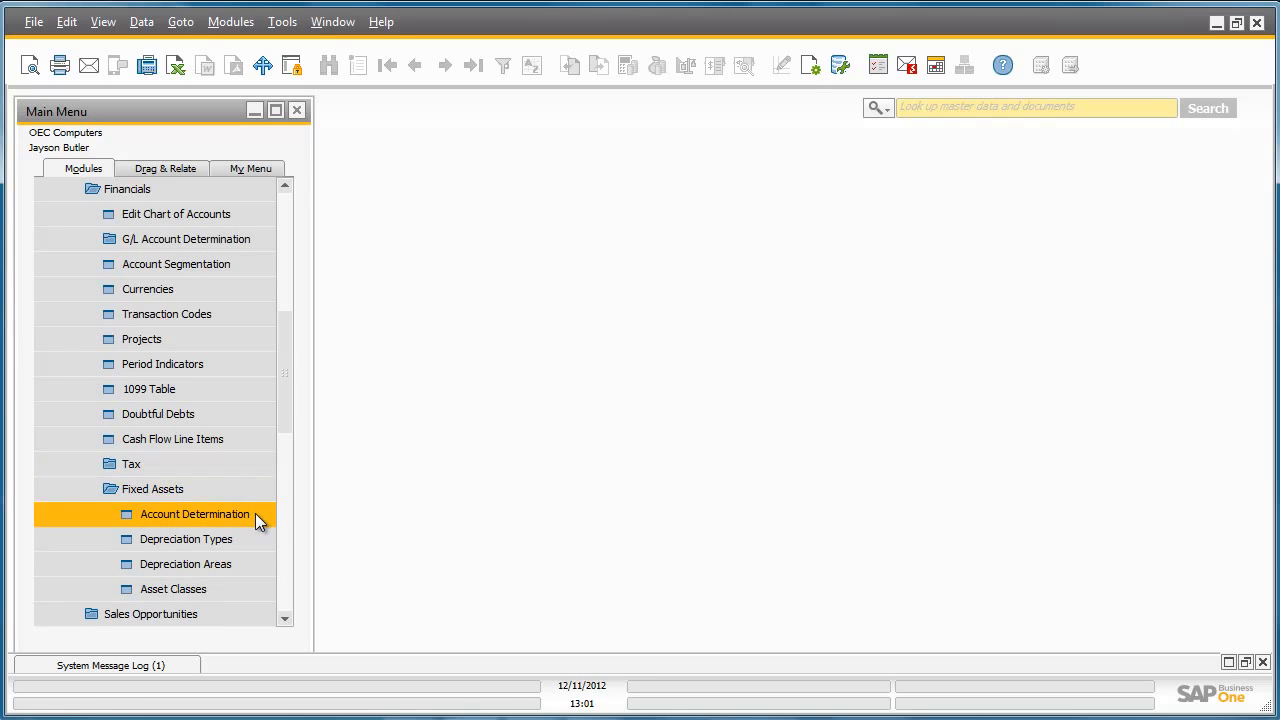
pyautogui.click(255, 513)
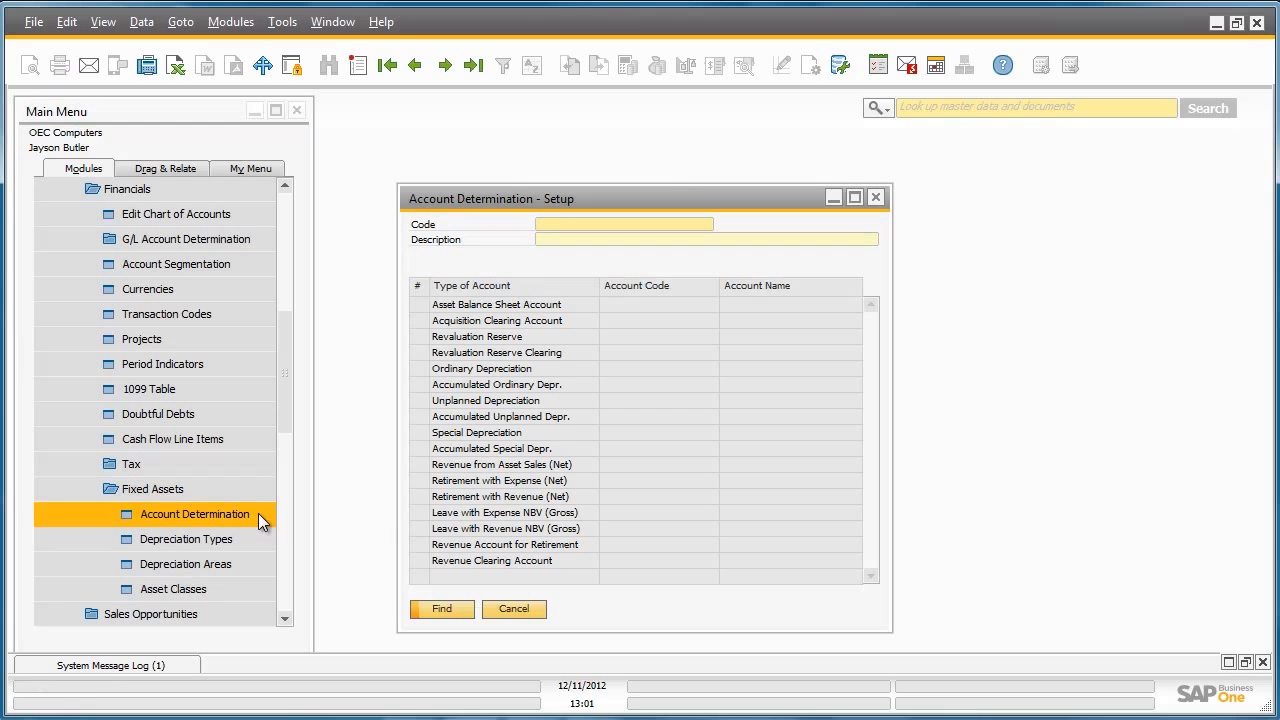
pyautogui.click(474, 65)
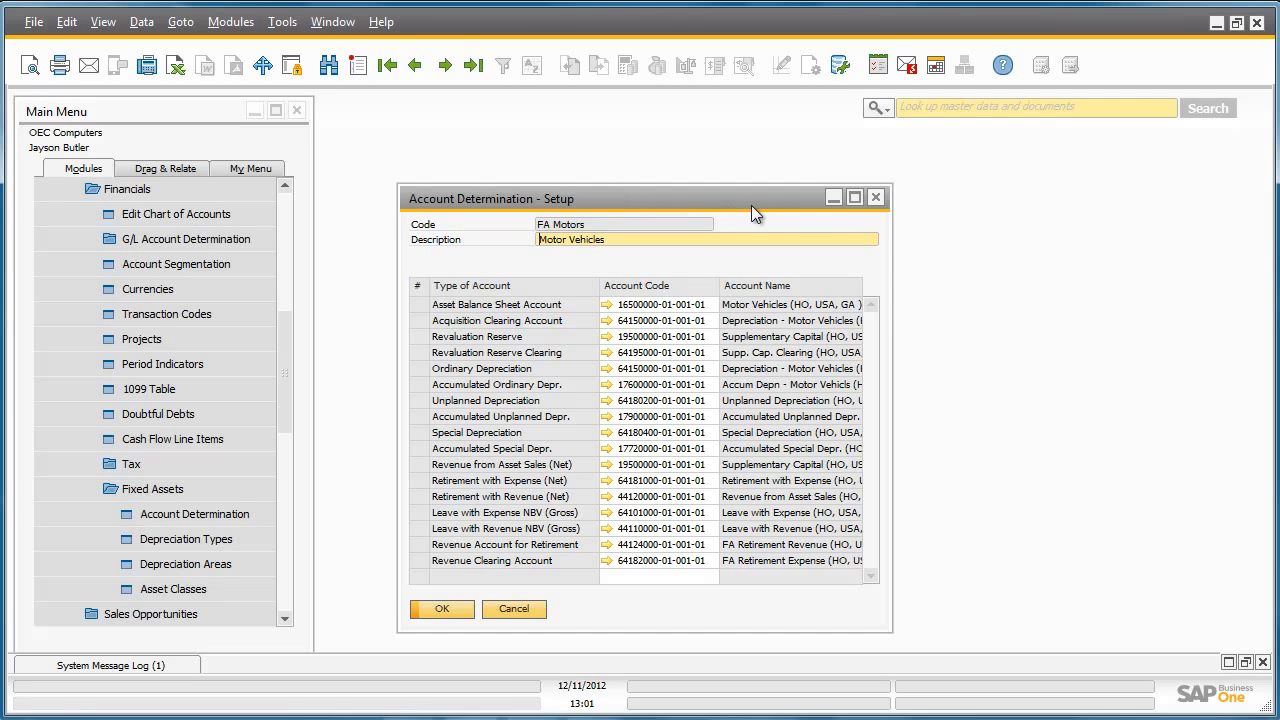
pyautogui.click(875, 197)
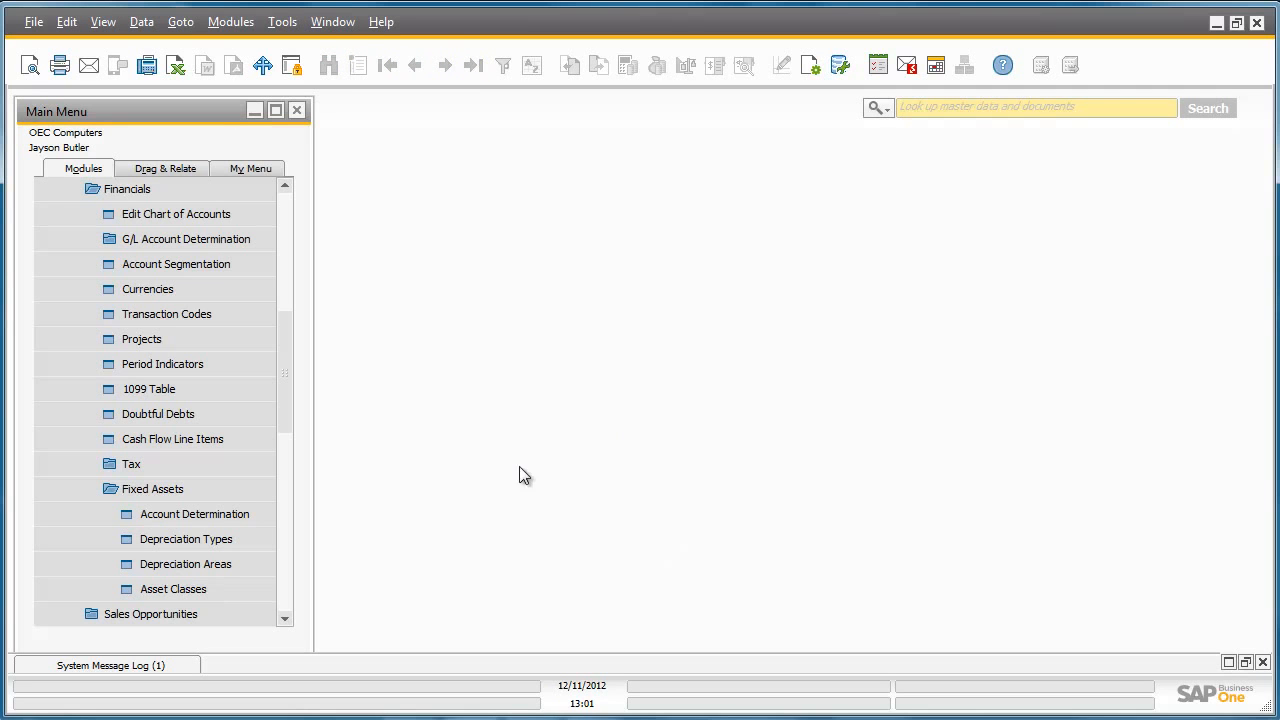
# Review the depreciation method and calculation method options of the Motor Vehicles Straight Line depreciation type
pyautogui.click(258, 540)
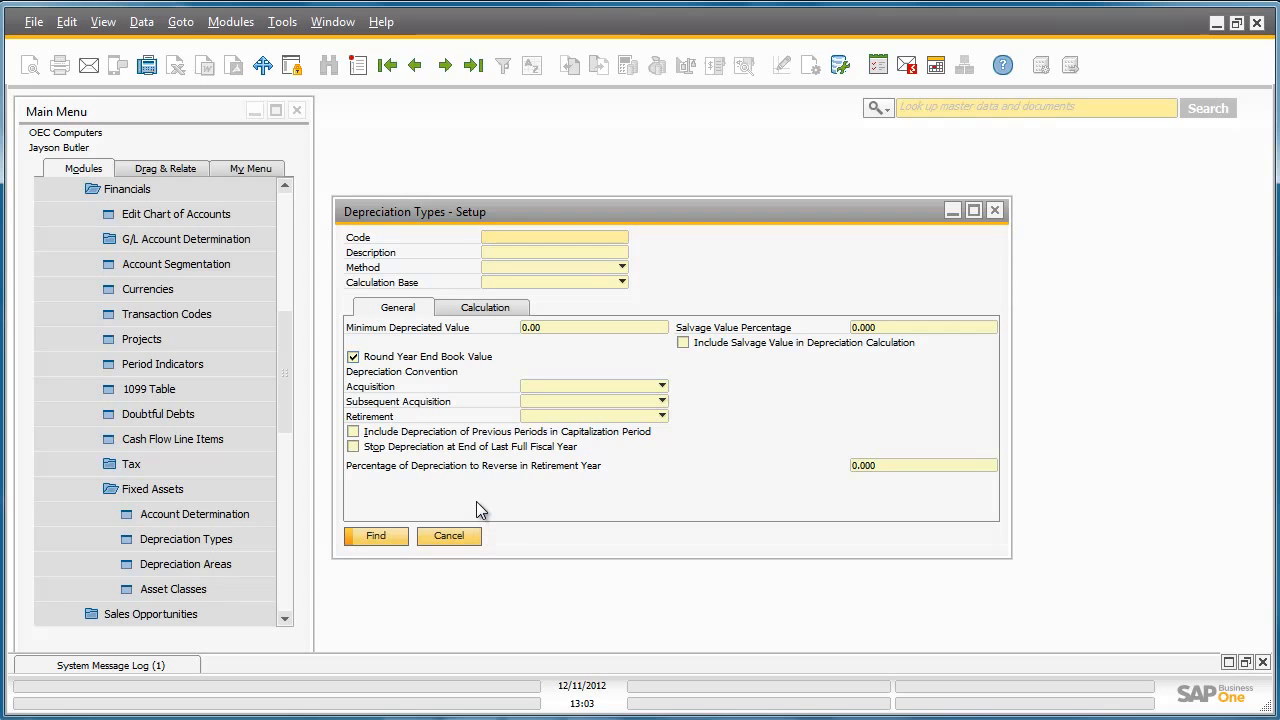
pyautogui.click(415, 66)
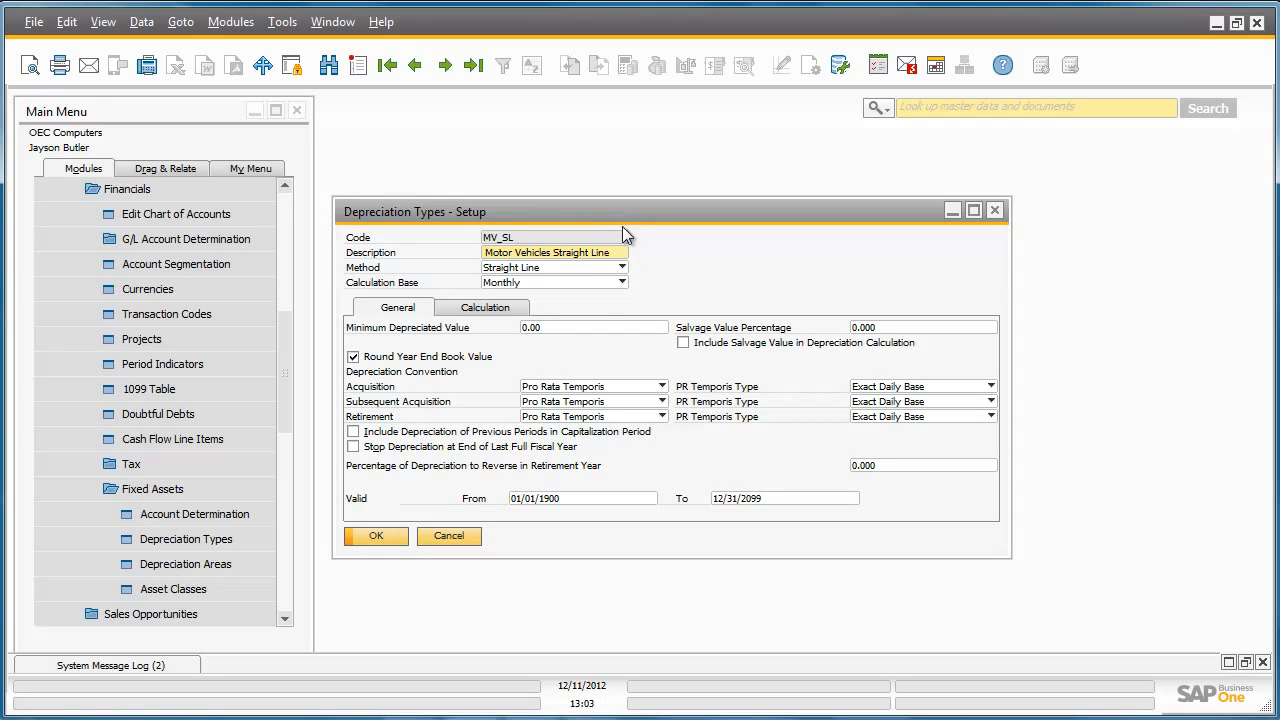
pyautogui.click(584, 267)
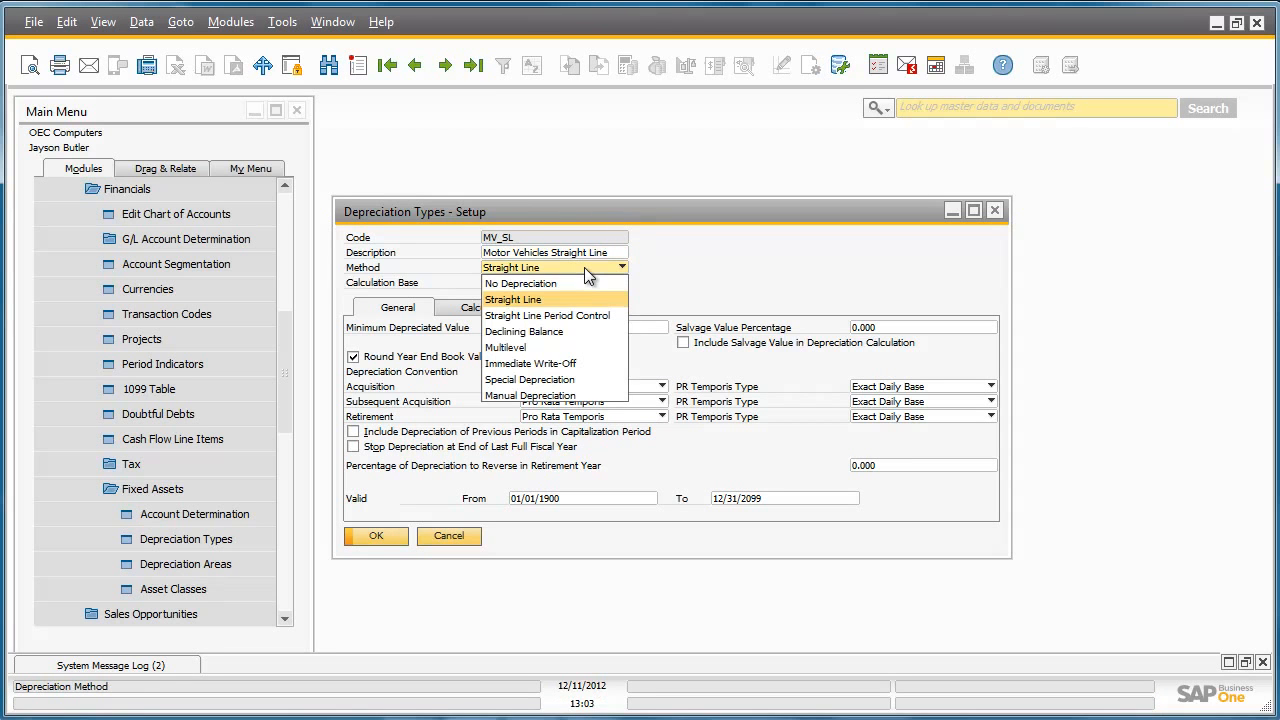
pyautogui.click(584, 267)
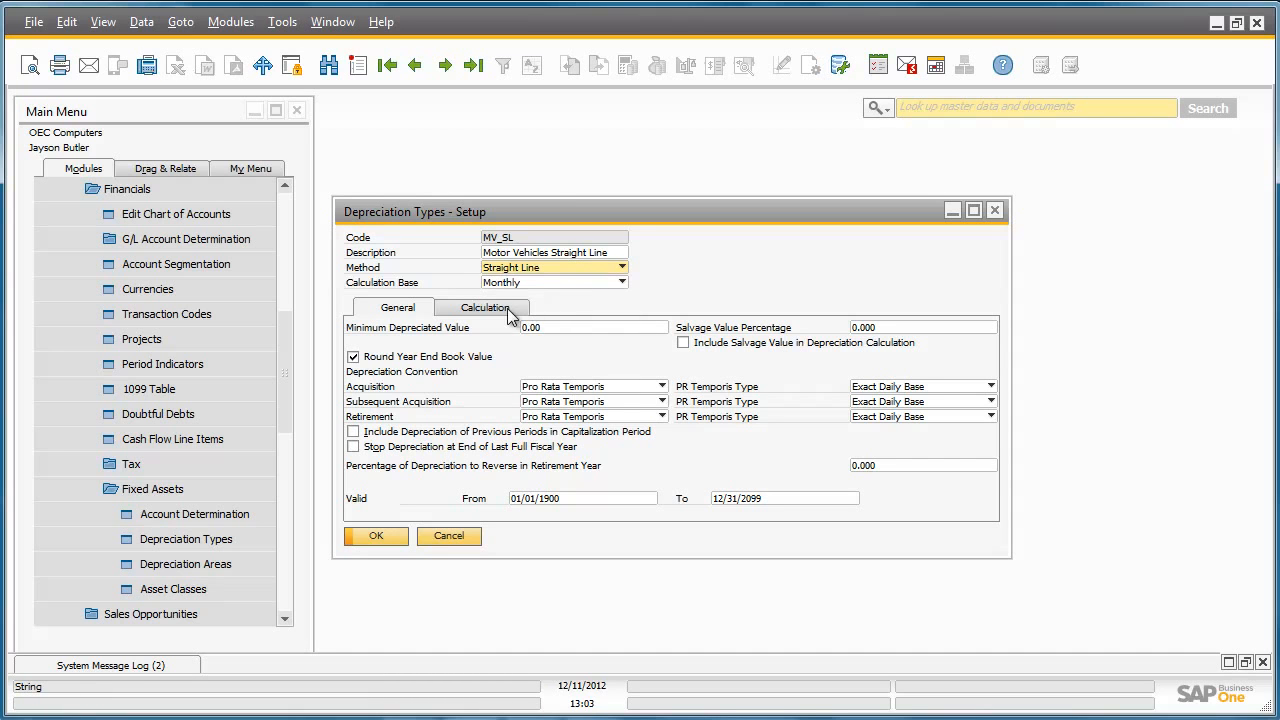
pyautogui.click(508, 312)
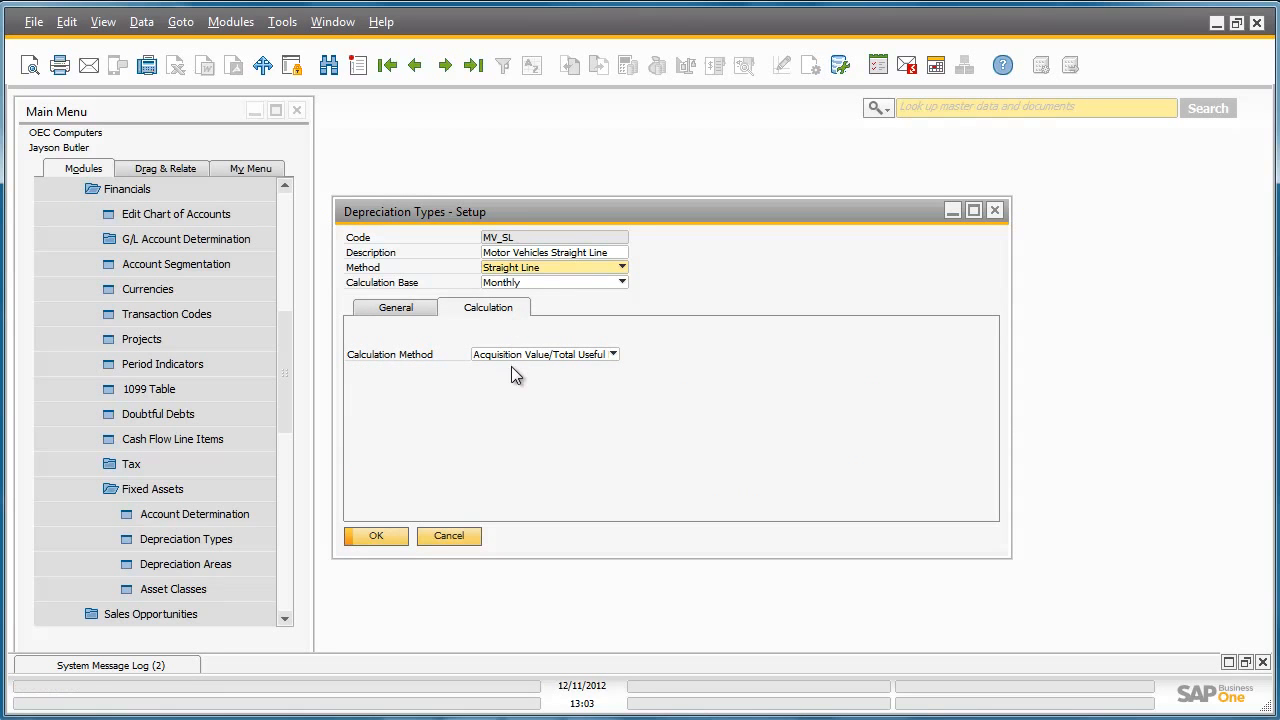
pyautogui.click(611, 354)
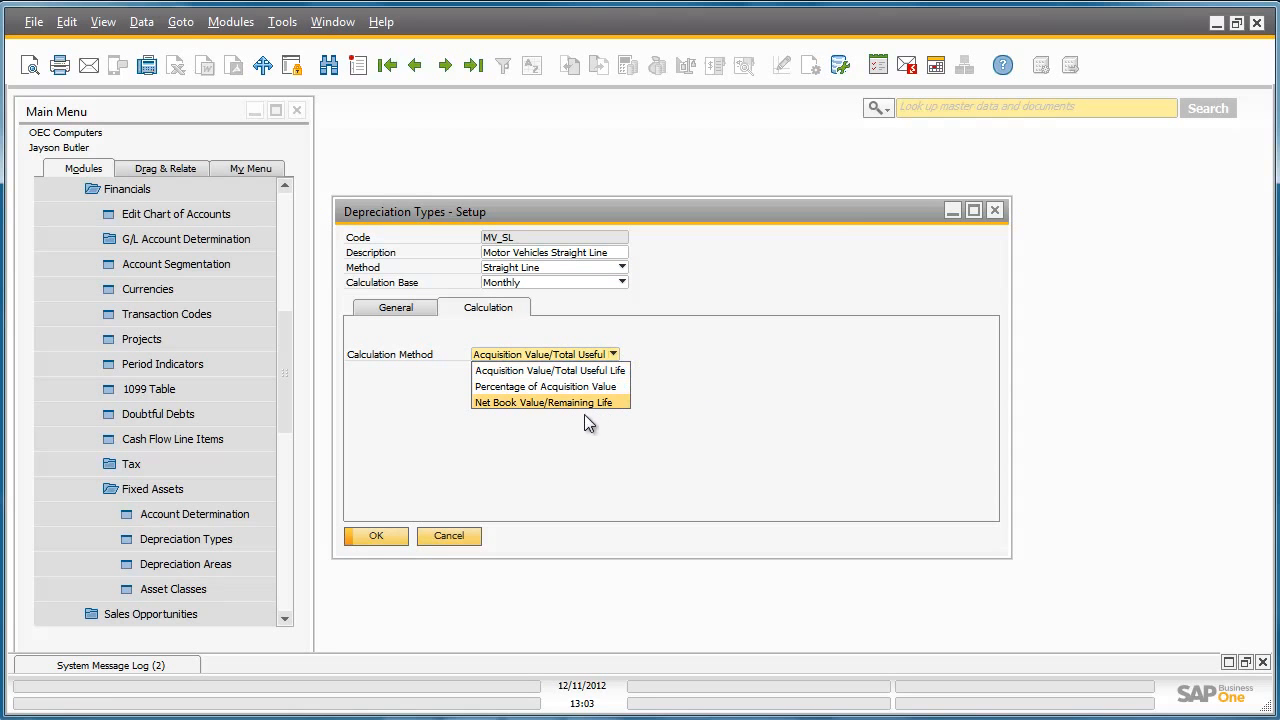
# Examine the method and the calculation levels of the Motor Vehicles Internal depreciation type, and close the setup
pyautogui.click(474, 70)
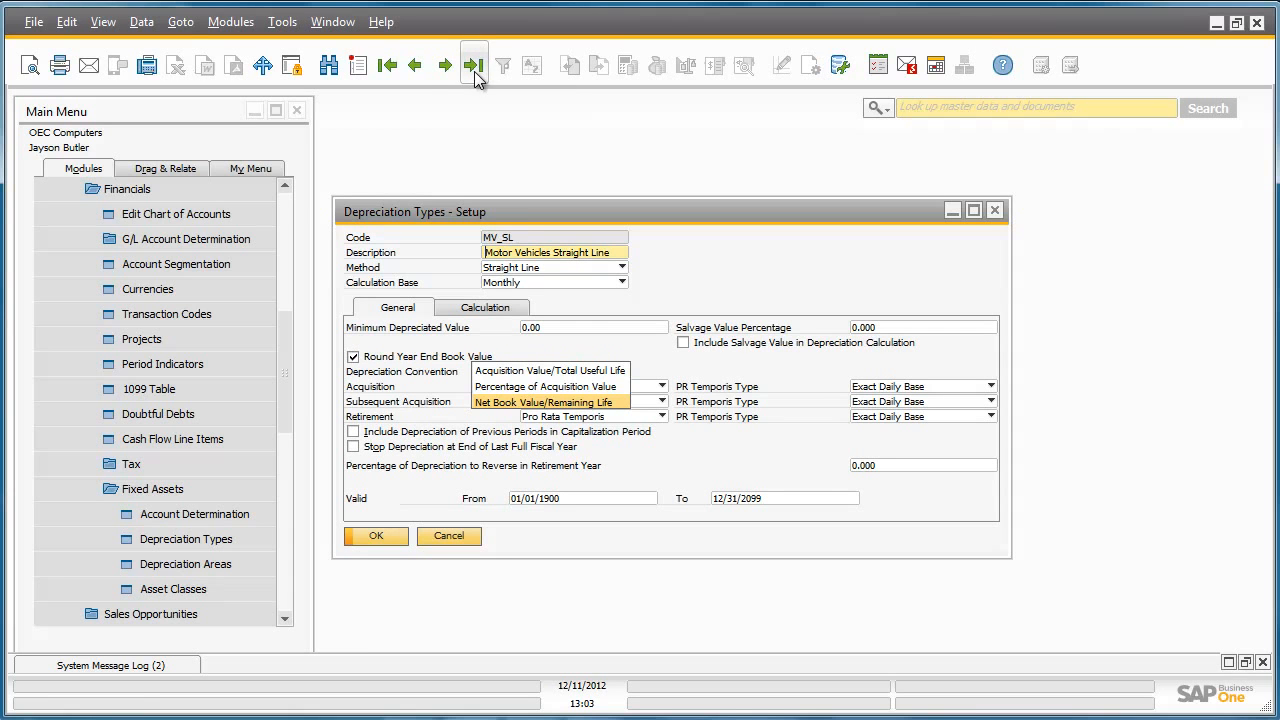
pyautogui.click(414, 66)
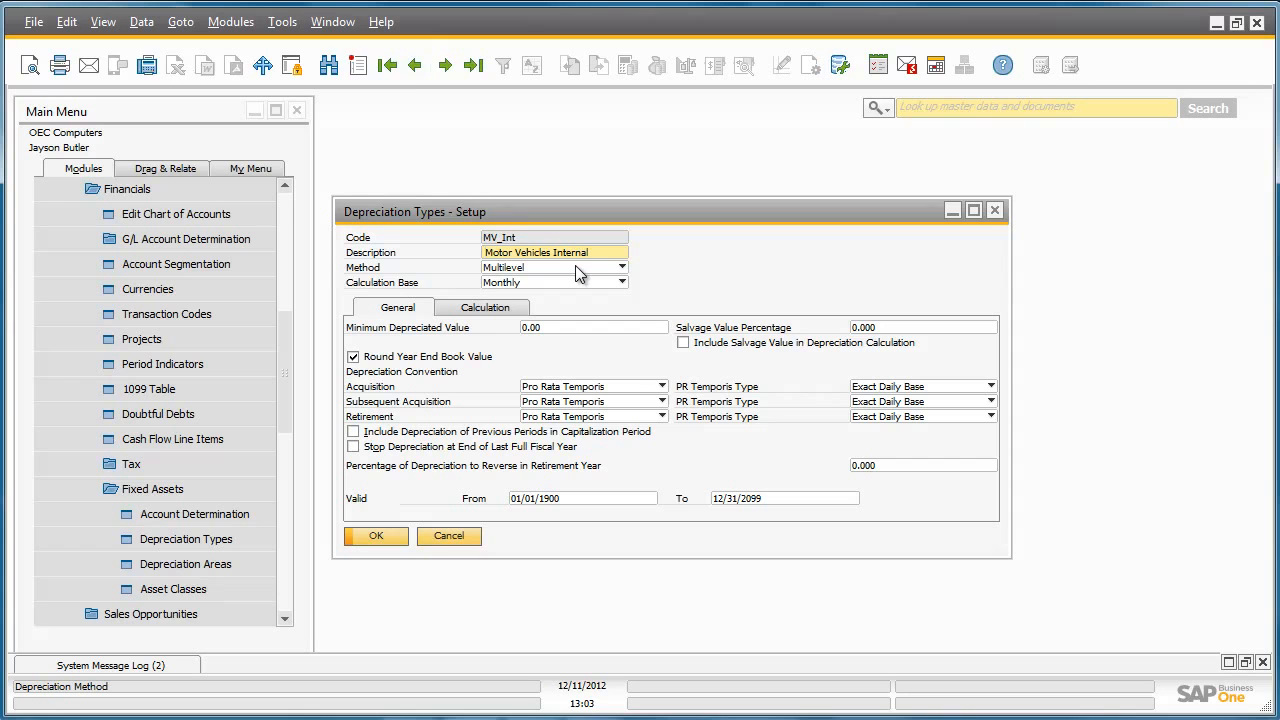
pyautogui.click(578, 269)
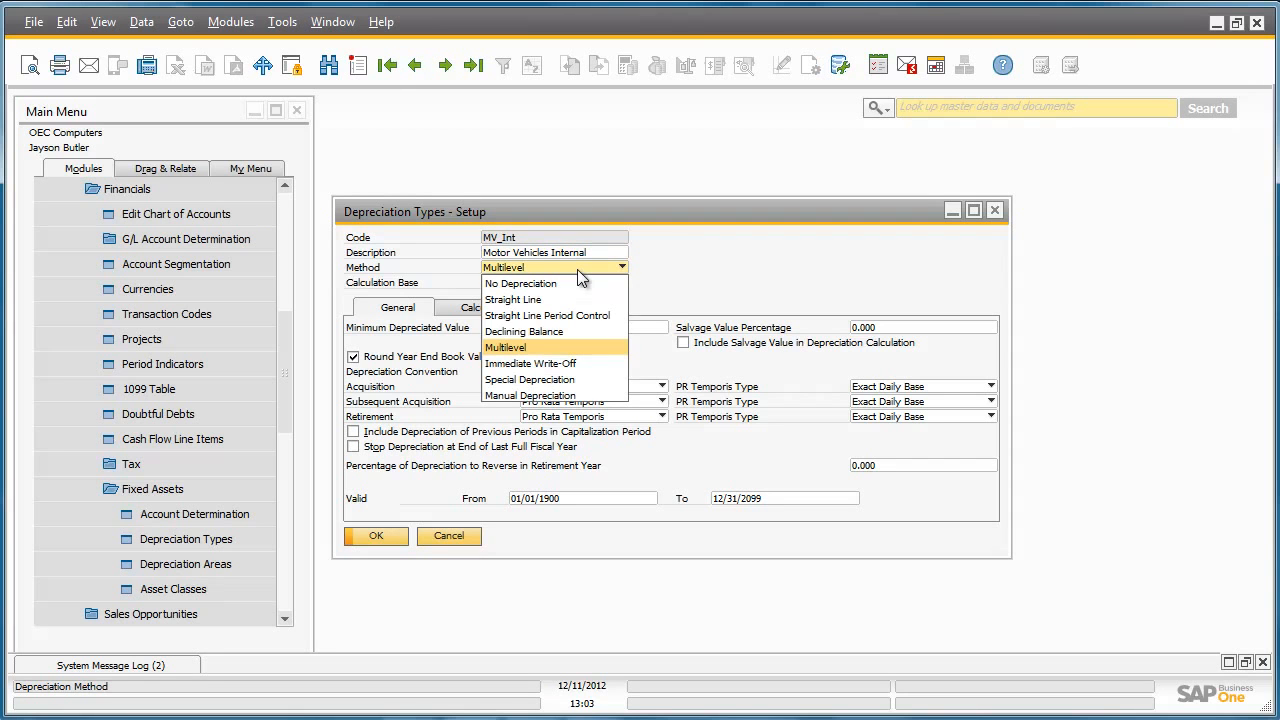
pyautogui.click(578, 271)
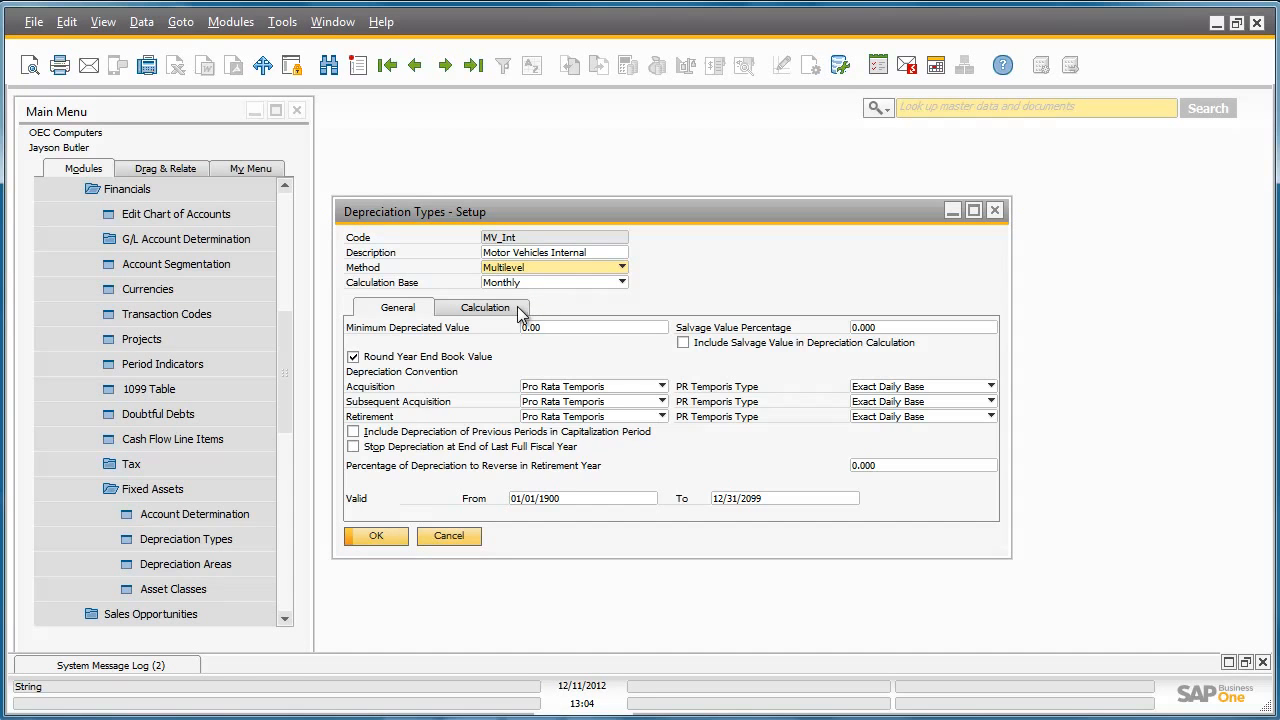
pyautogui.click(519, 312)
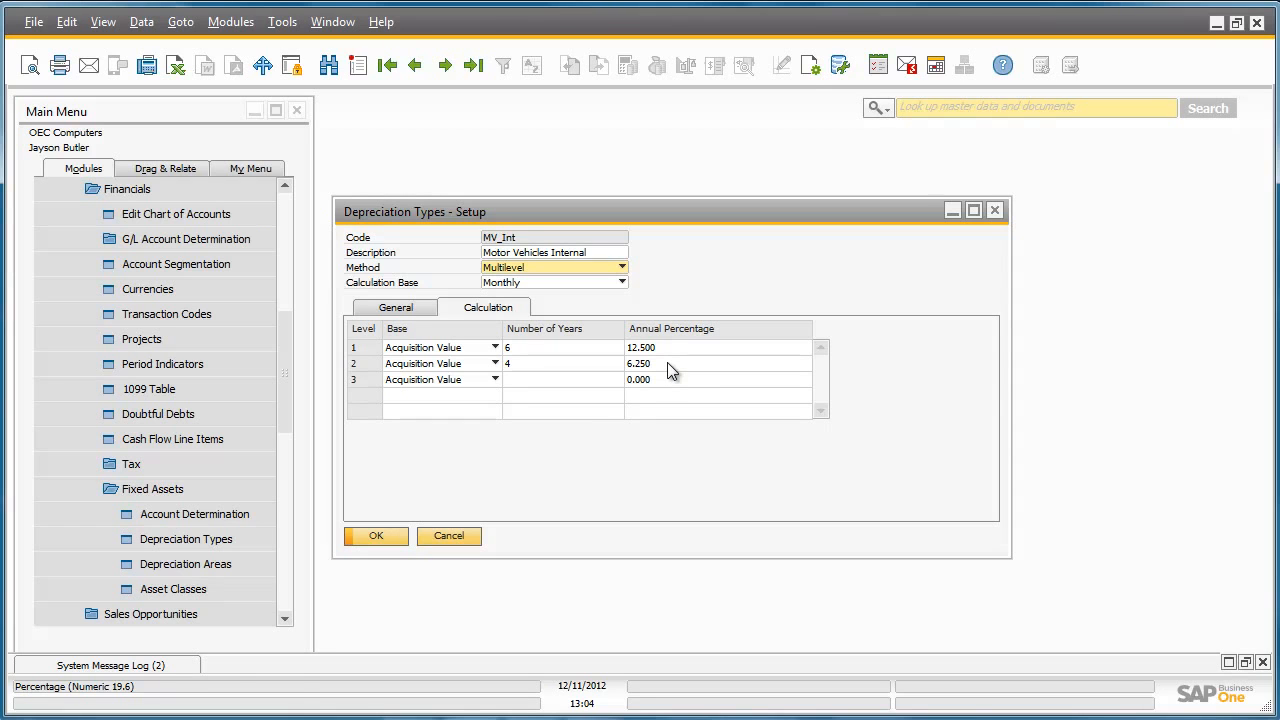
pyautogui.click(466, 532)
# Examine the Internal and GAAP depreciation areas in the fixed assets setup, and close them
pyautogui.click(262, 567)
pyautogui.click(472, 66)
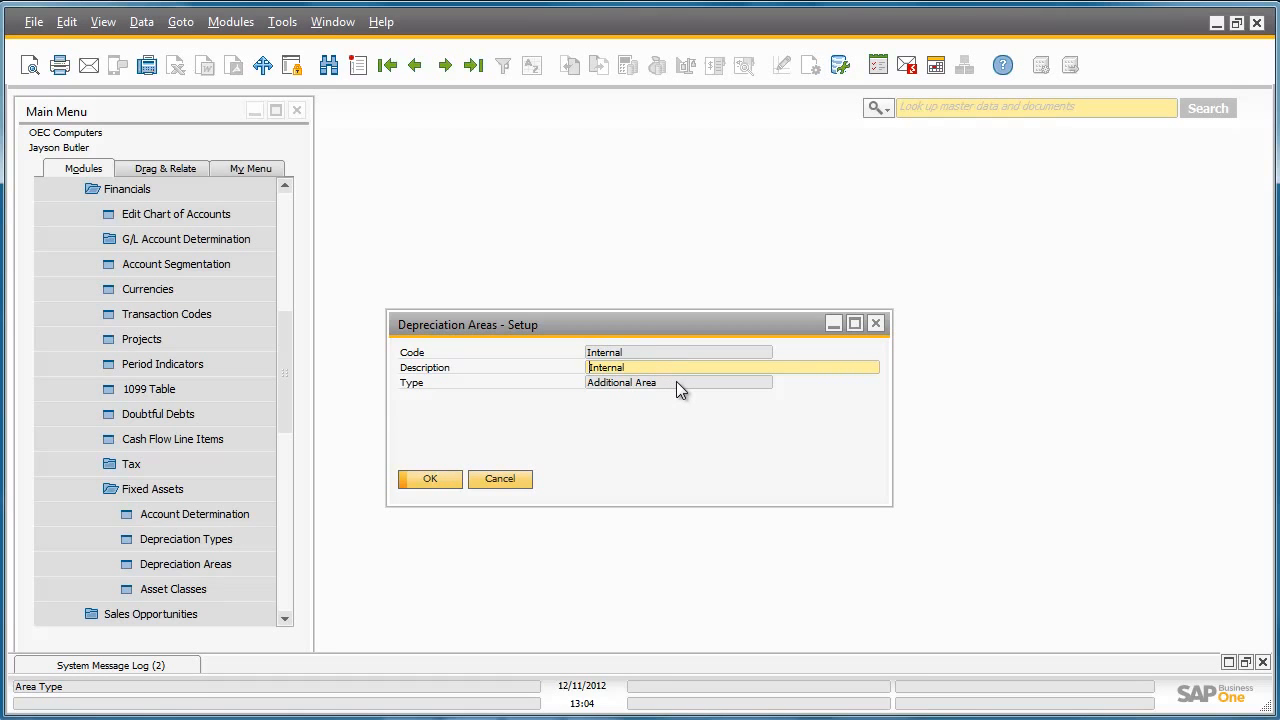
pyautogui.click(416, 65)
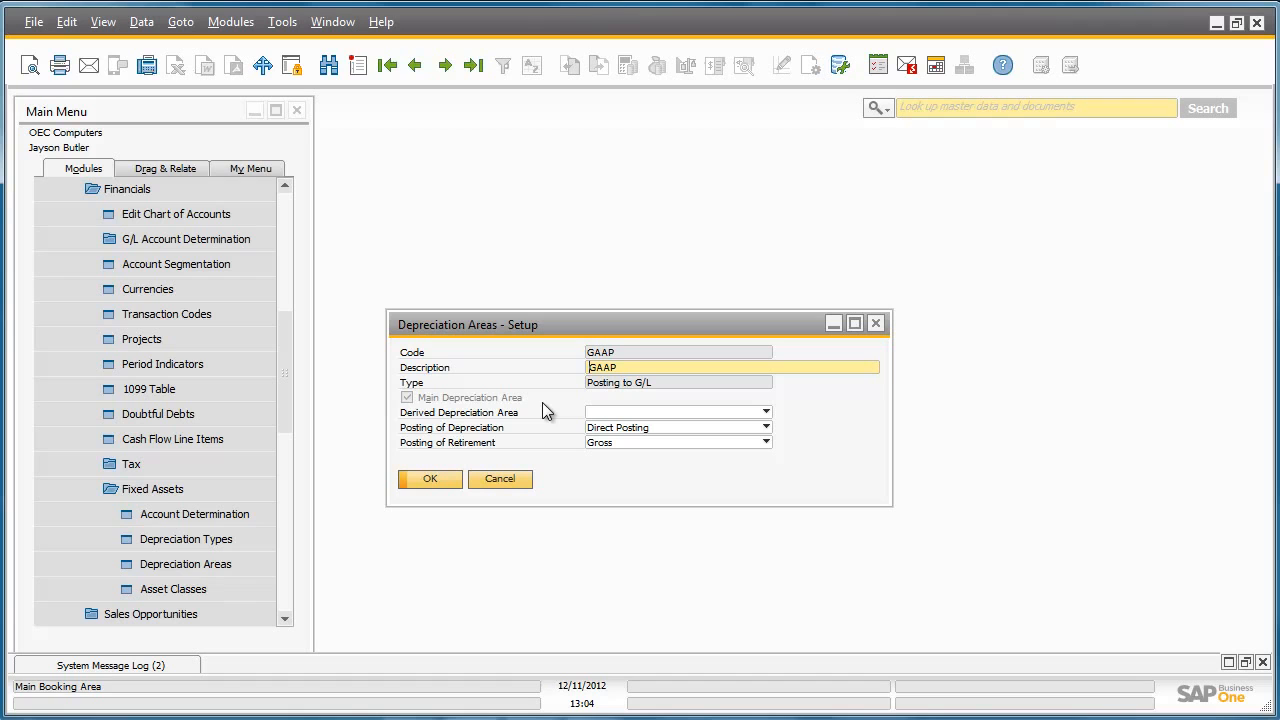
pyautogui.click(516, 479)
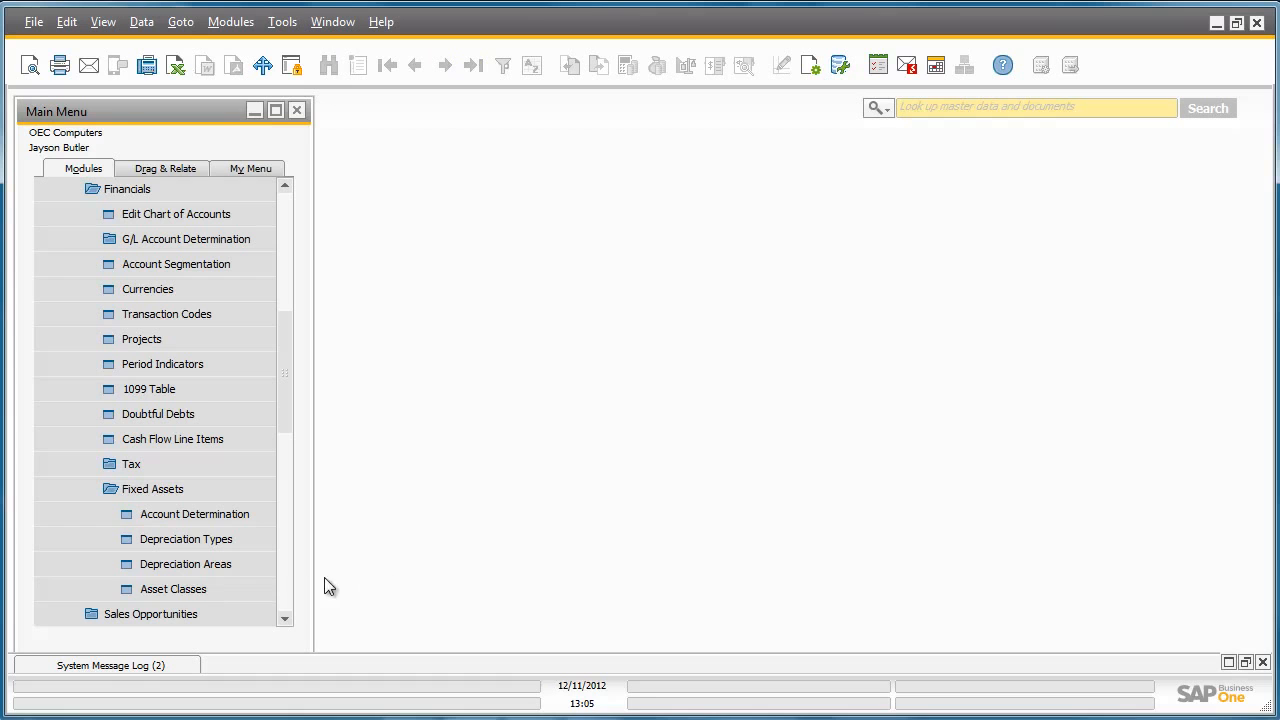
# Examine the depreciation areas, depreciation types and useful life assigned to the Motor Vehicles asset class, and close it
pyautogui.click(261, 588)
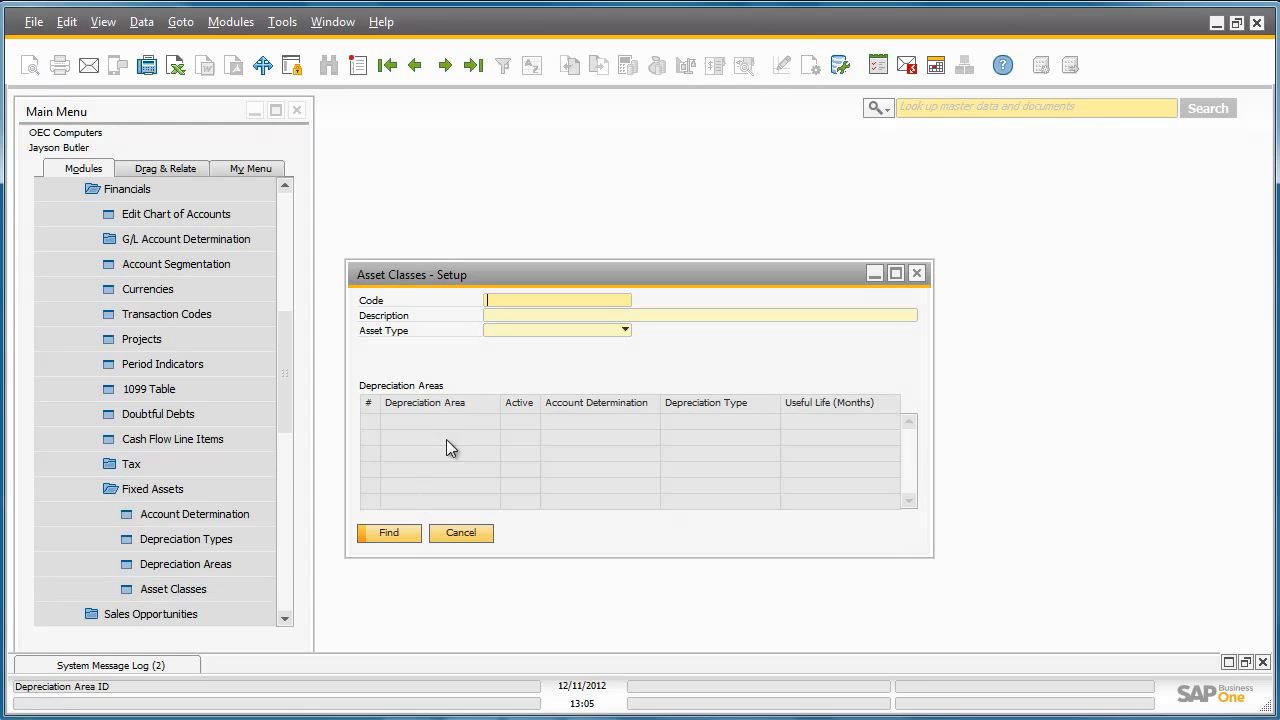
pyautogui.click(474, 66)
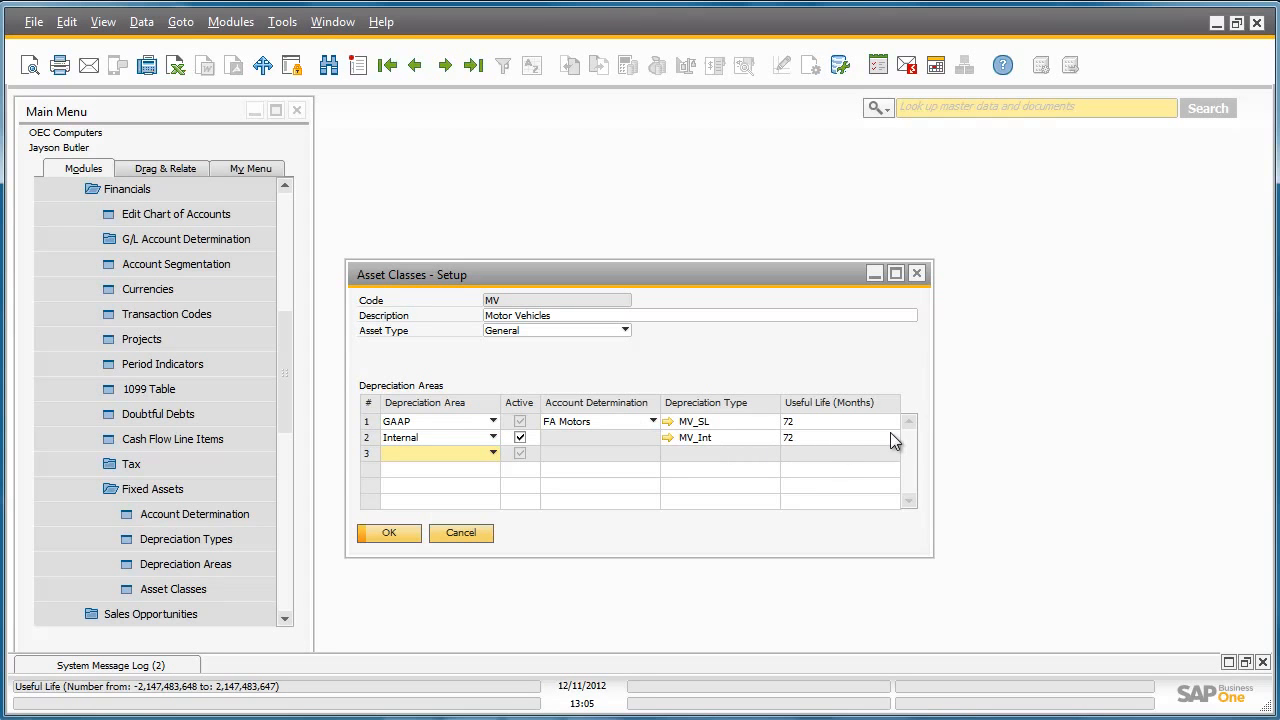
pyautogui.click(917, 275)
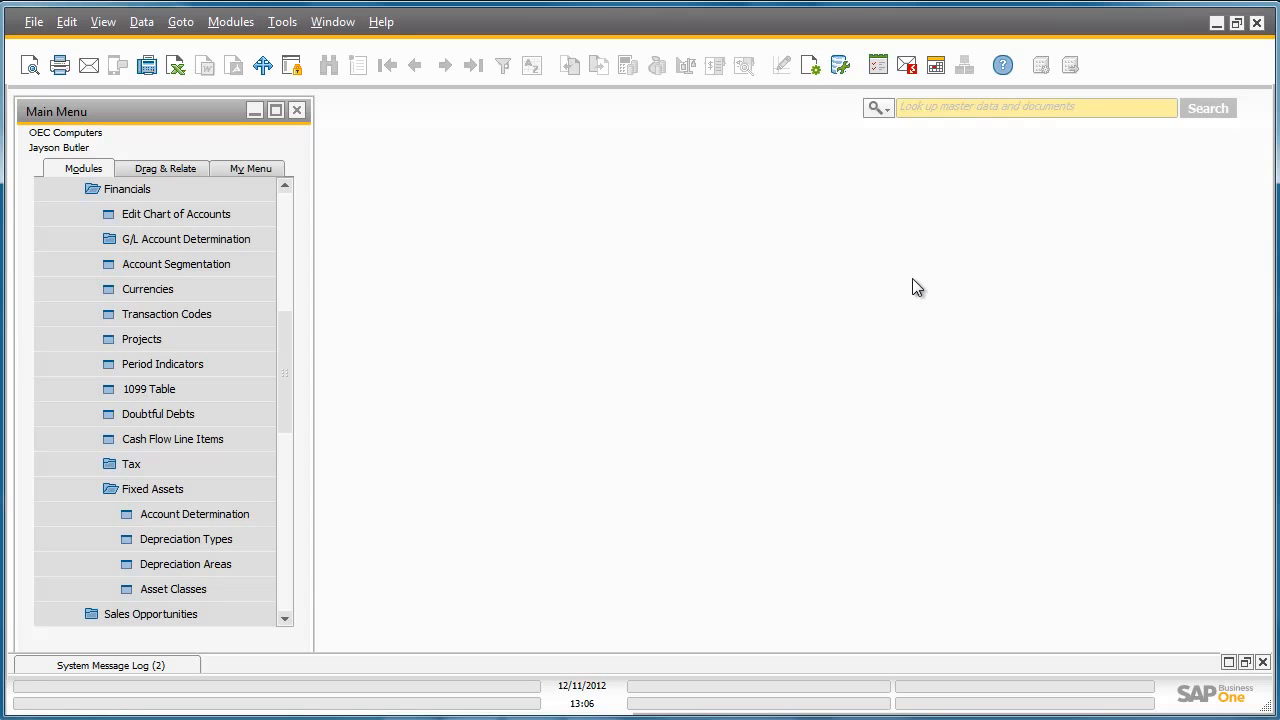
# Start a fixed asset master data record with item number CAR and description CAR, and mark it as a sales item
pyautogui.scroll(-9, 320, 414)
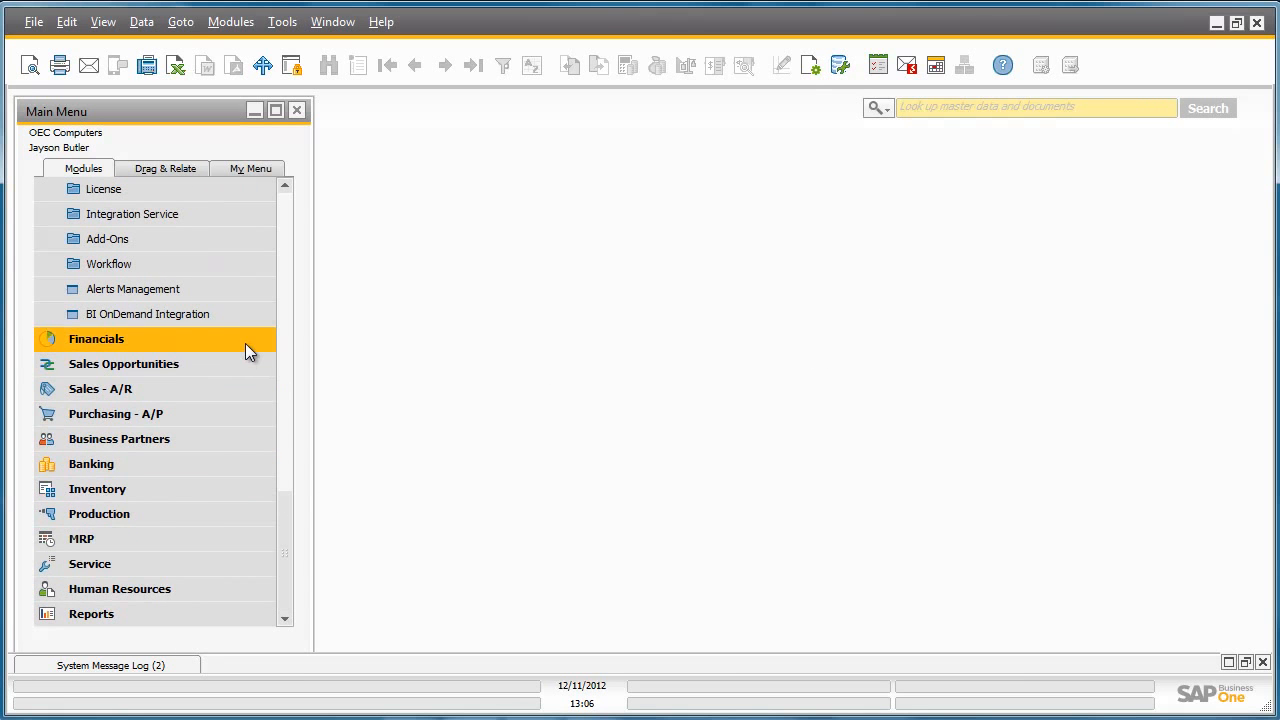
pyautogui.click(245, 343)
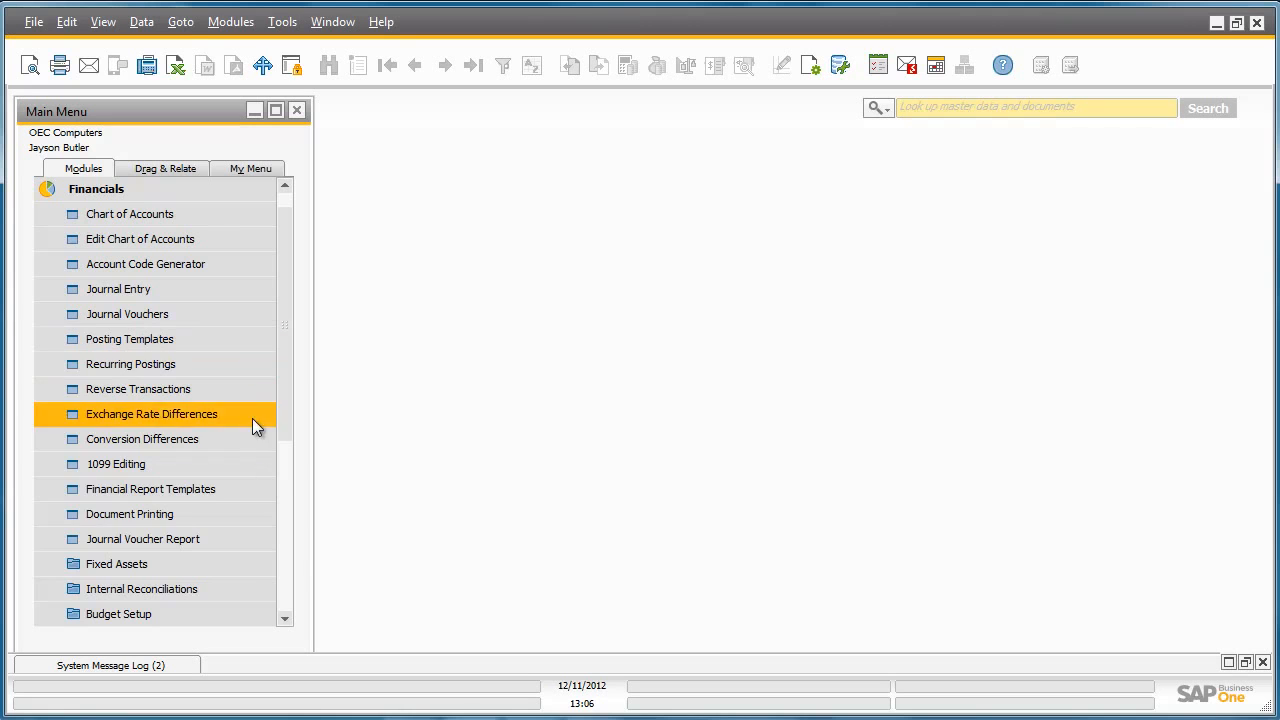
pyautogui.click(243, 558)
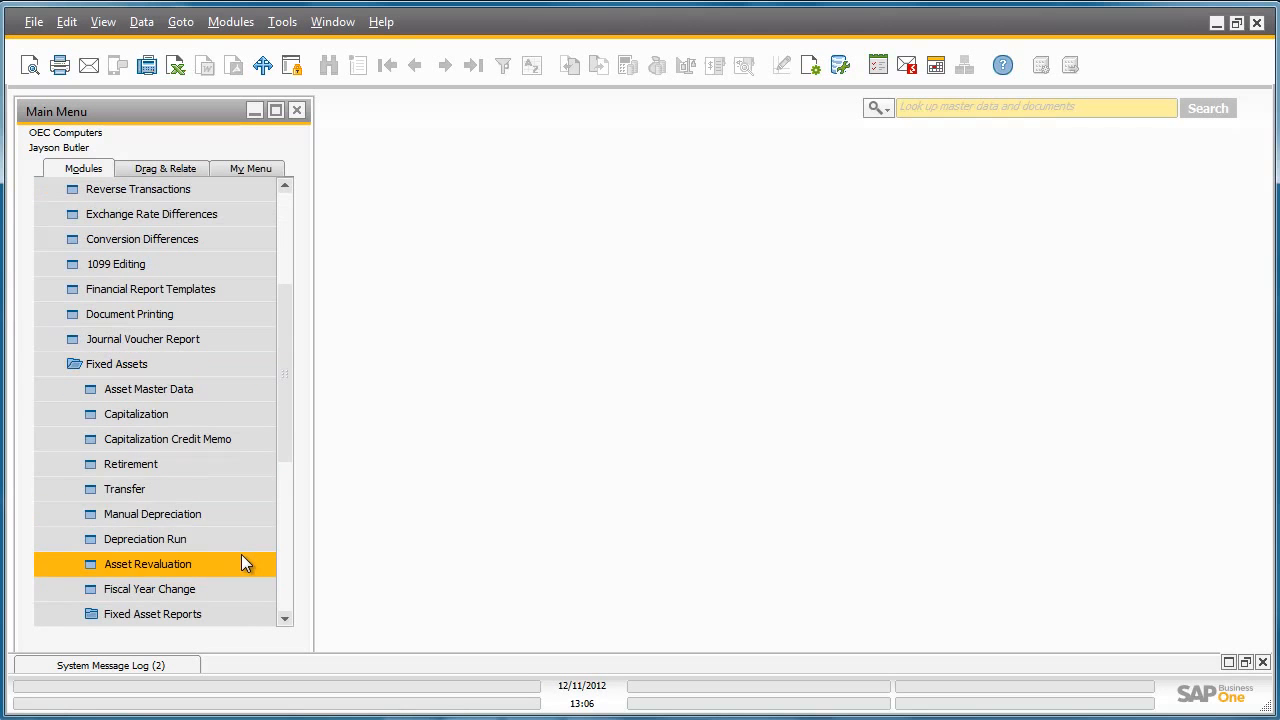
pyautogui.click(256, 393)
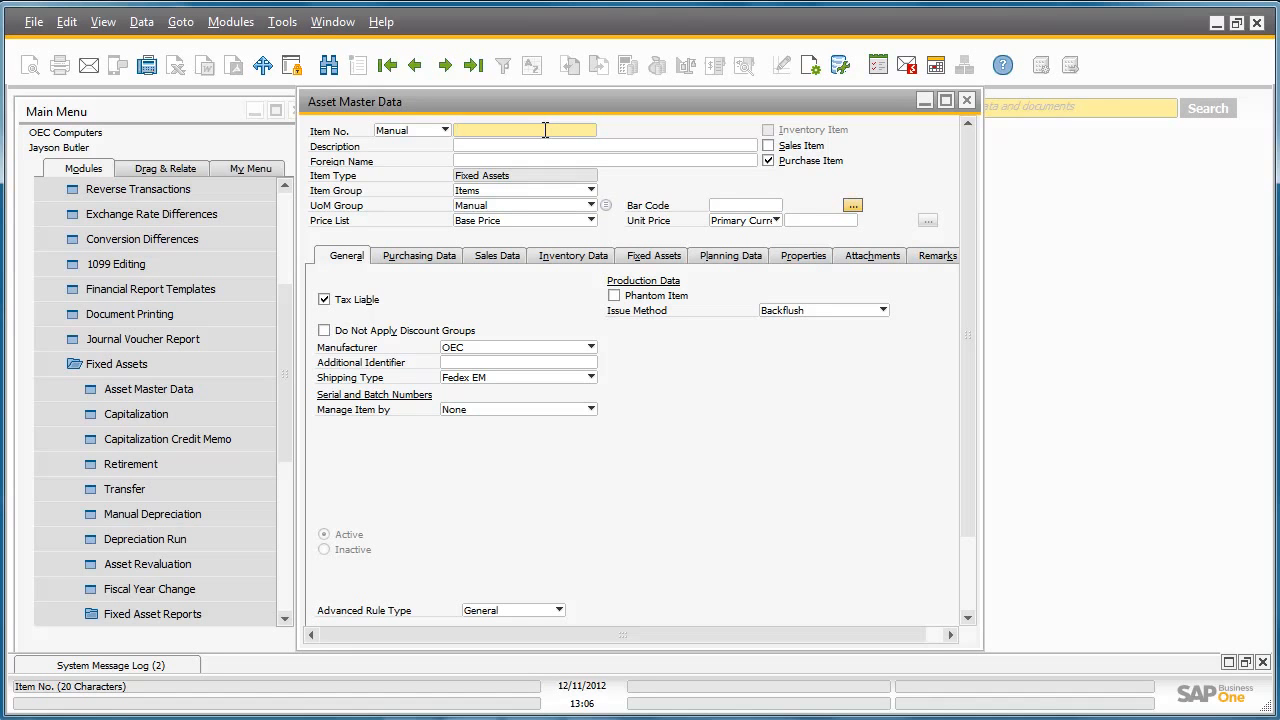
pyautogui.write('CAR')
pyautogui.click(541, 144)
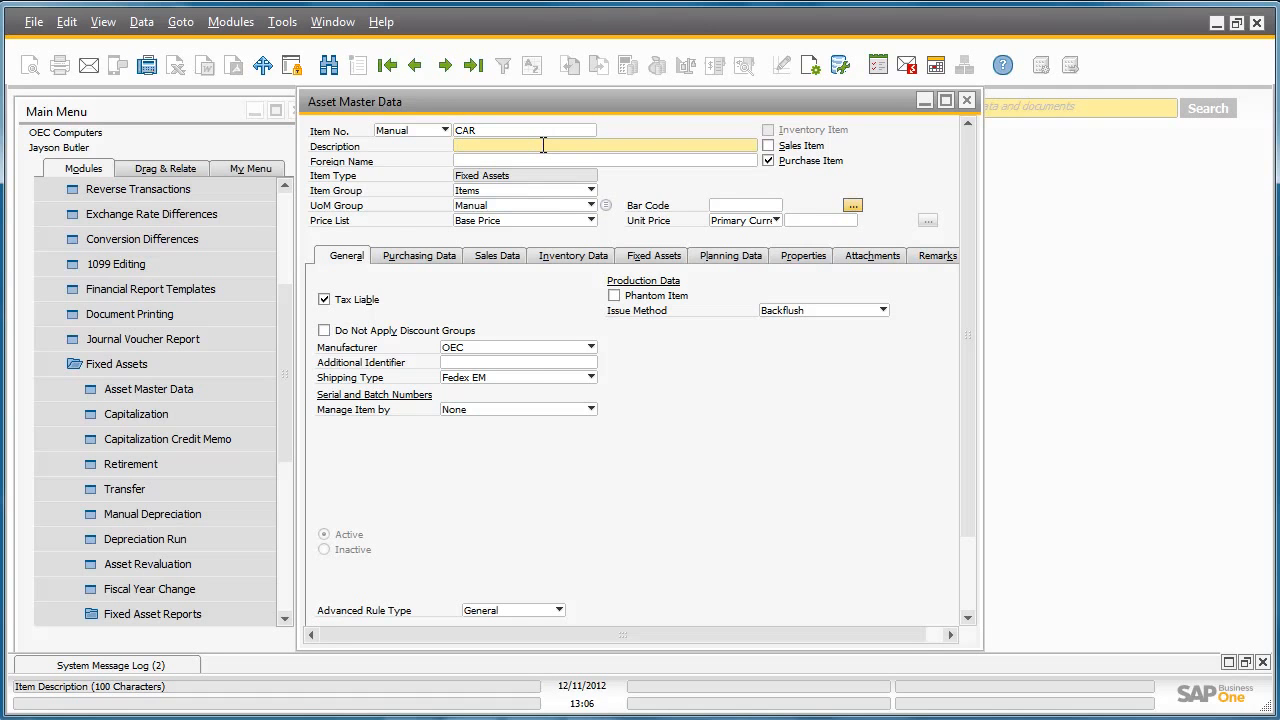
pyautogui.write('CAR')
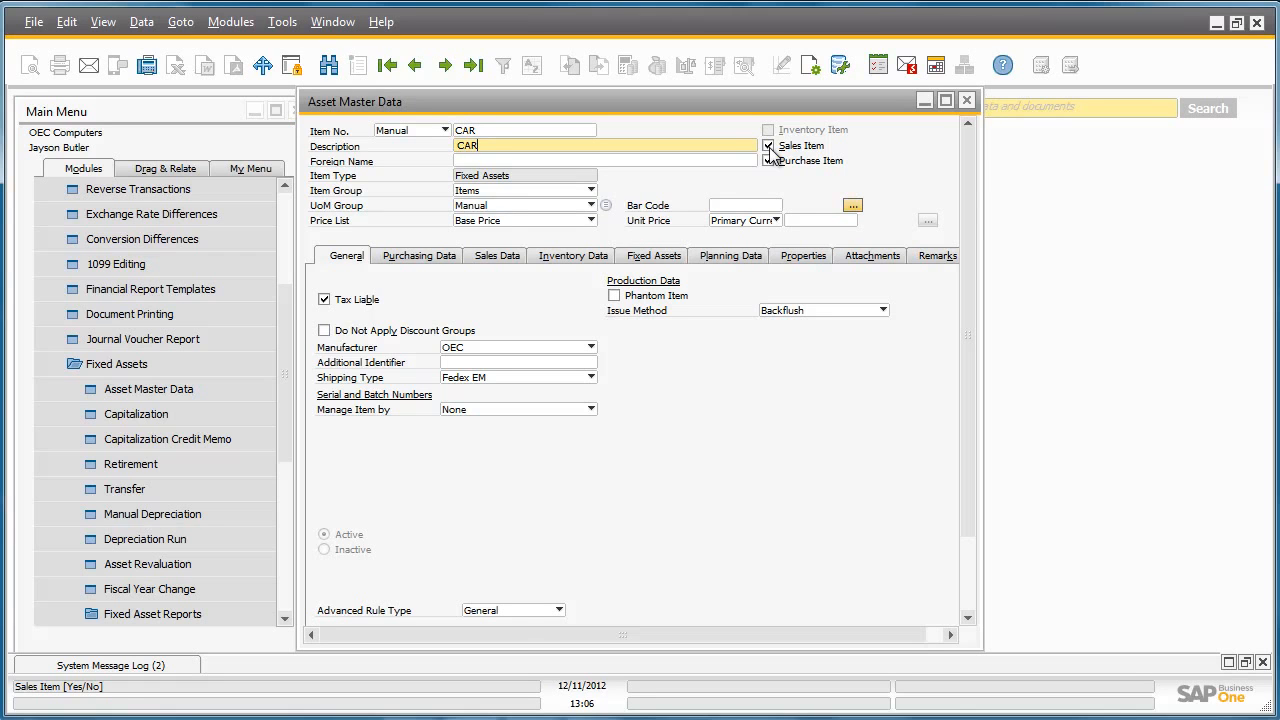
# Assign the Motor Vehicles (MV) asset class and the MV asset group to the CAR asset's fixed assets data
pyautogui.click(665, 262)
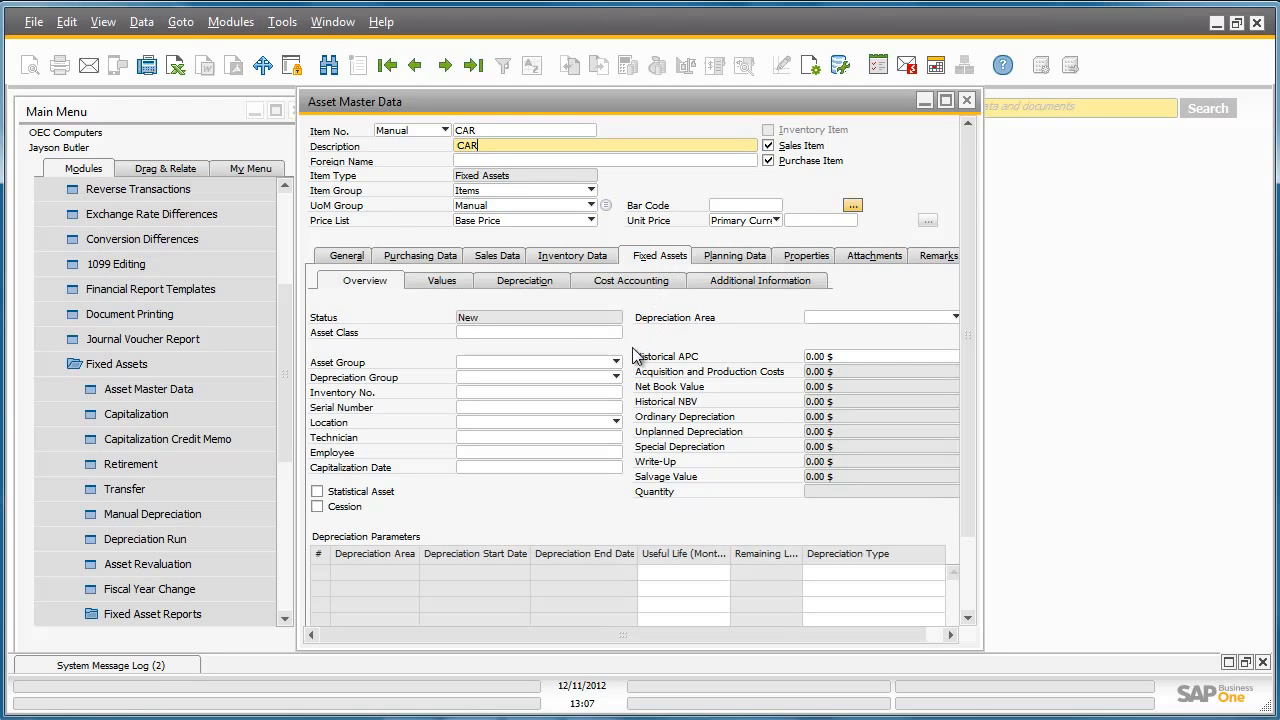
pyautogui.click(591, 335)
pyautogui.click(618, 332)
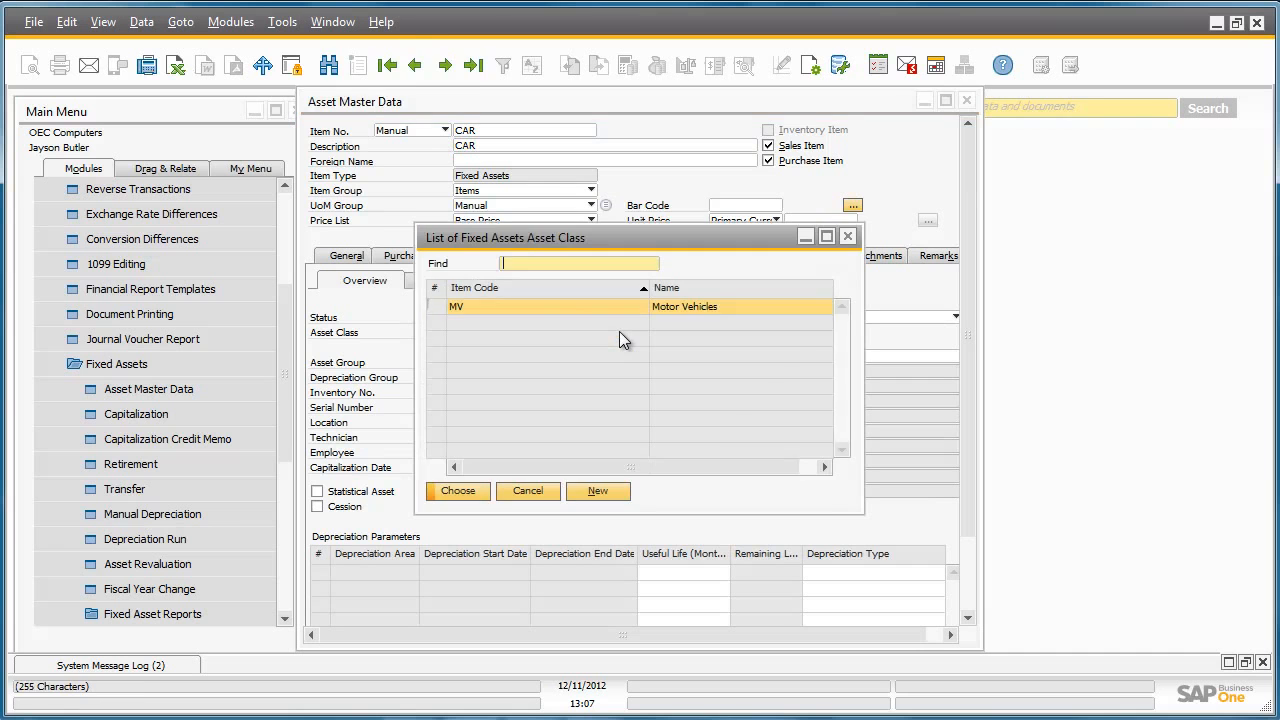
pyautogui.doubleClick(537, 306)
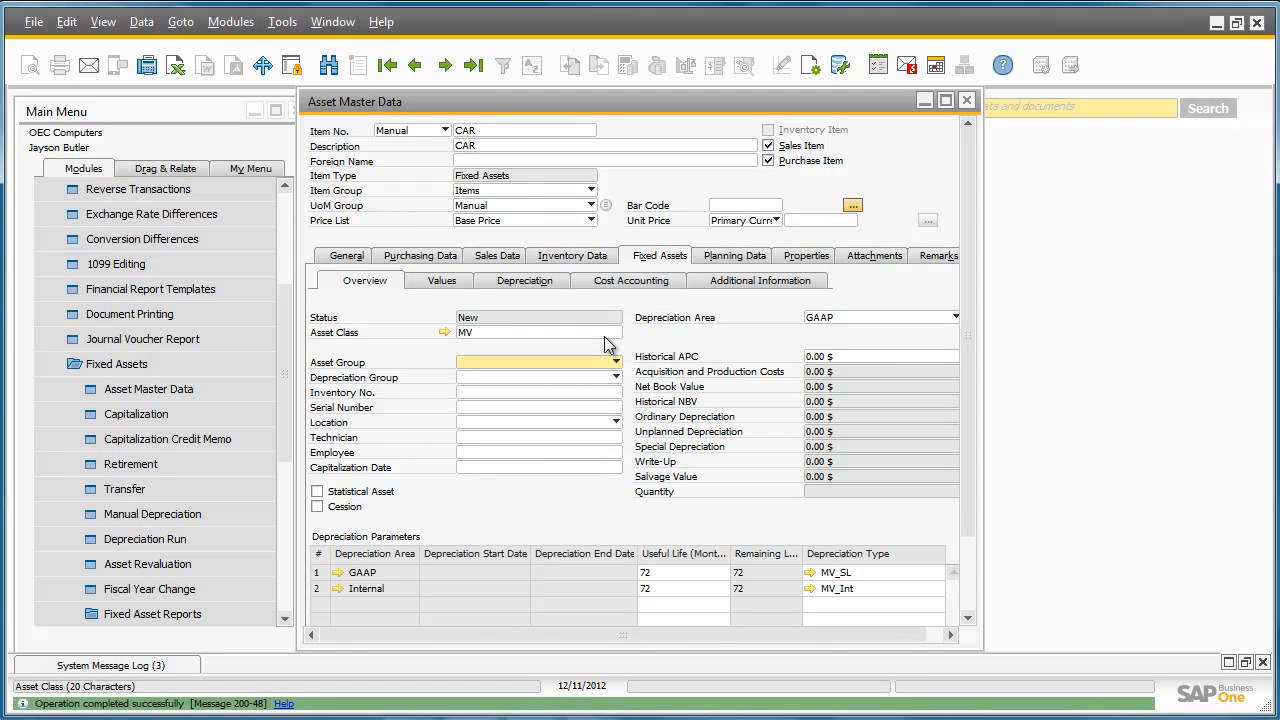
pyautogui.click(614, 360)
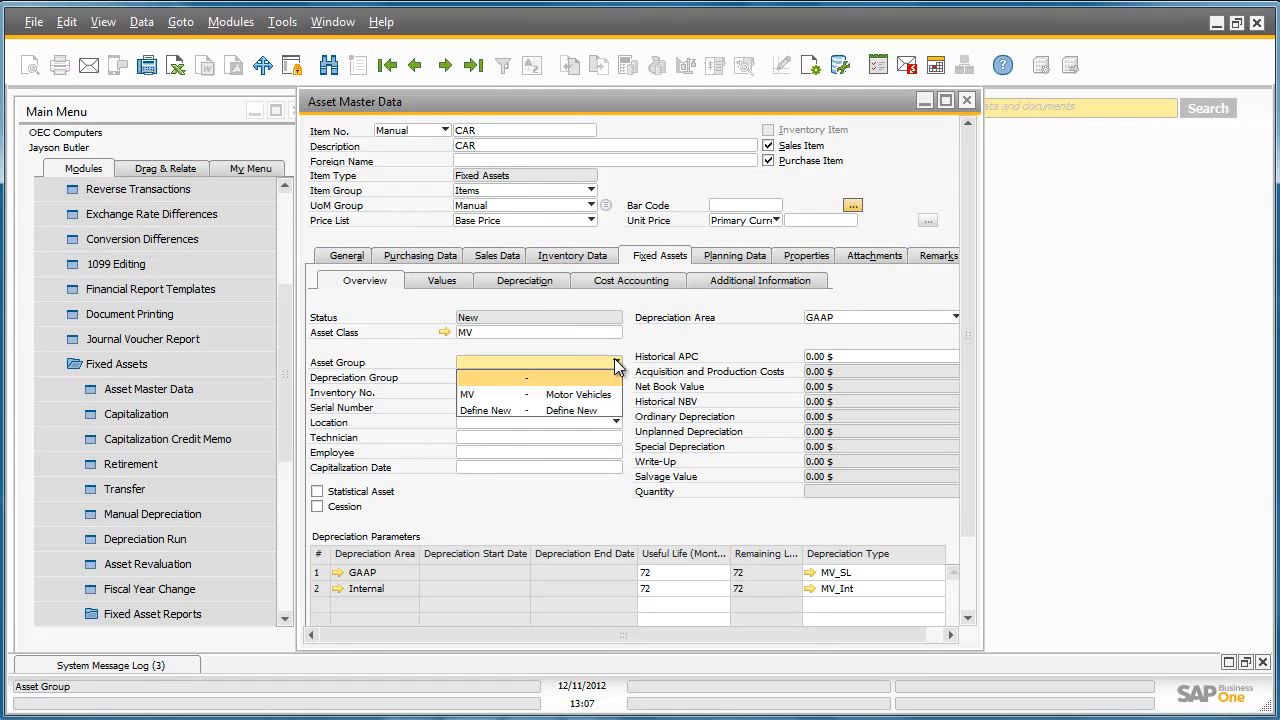
pyautogui.click(614, 394)
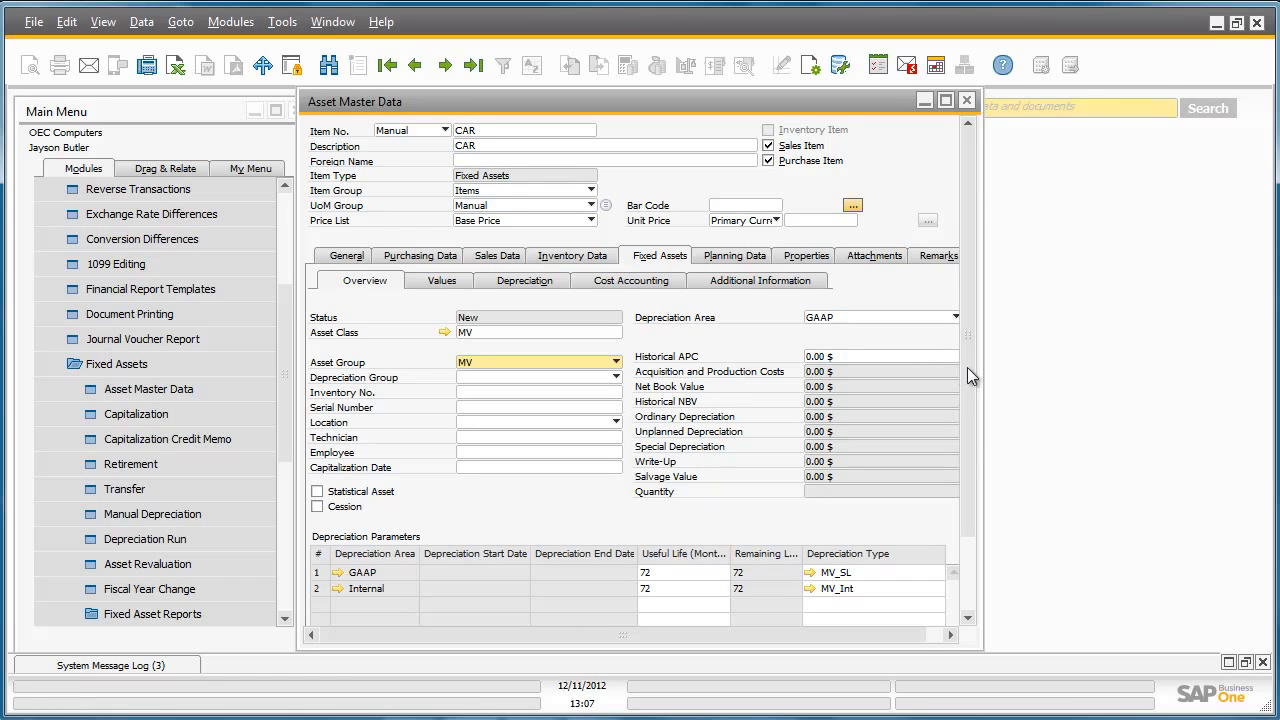
# Add the CAR asset master record and close the asset master data
pyautogui.moveTo(967, 367); pyautogui.dragTo(976, 453)
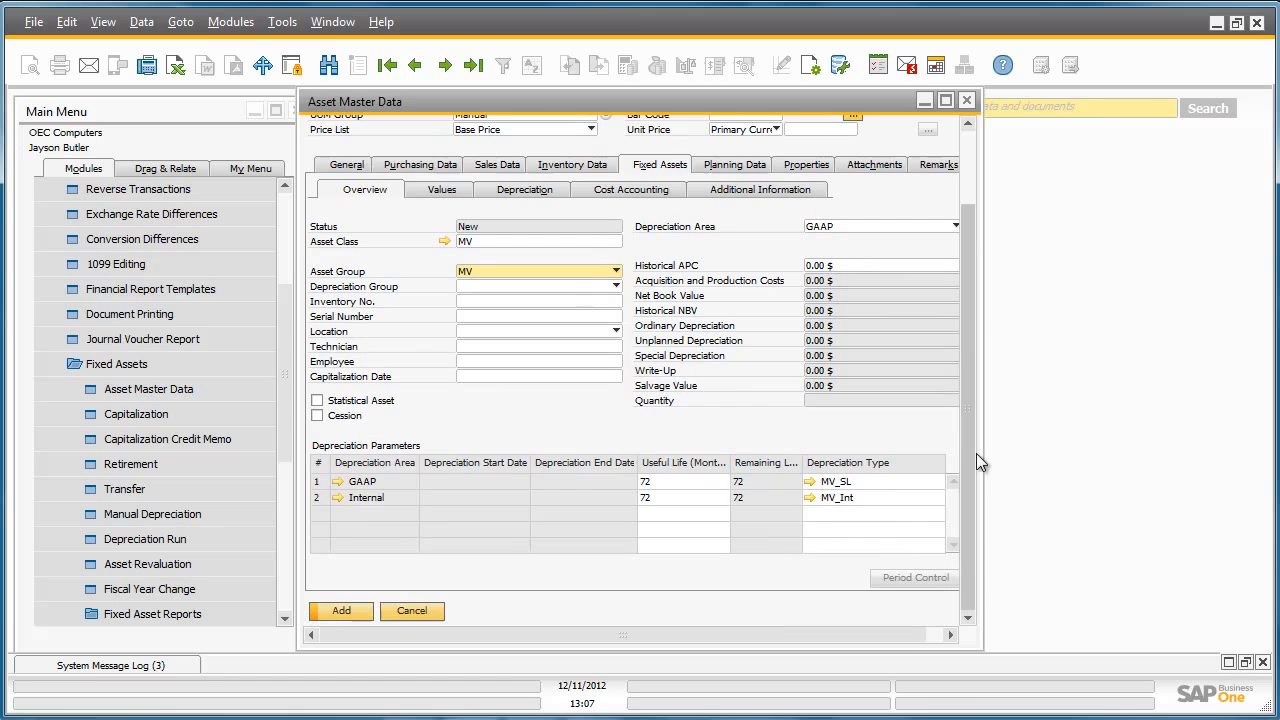
pyautogui.click(355, 608)
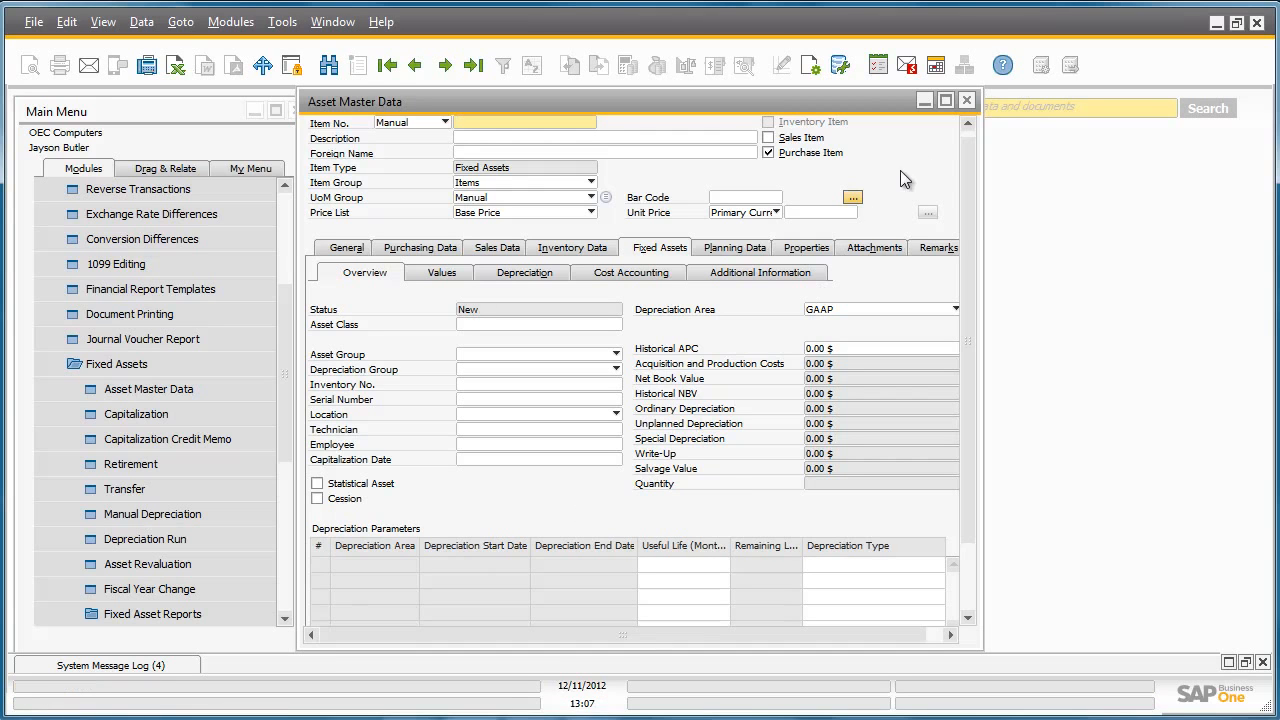
pyautogui.click(969, 101)
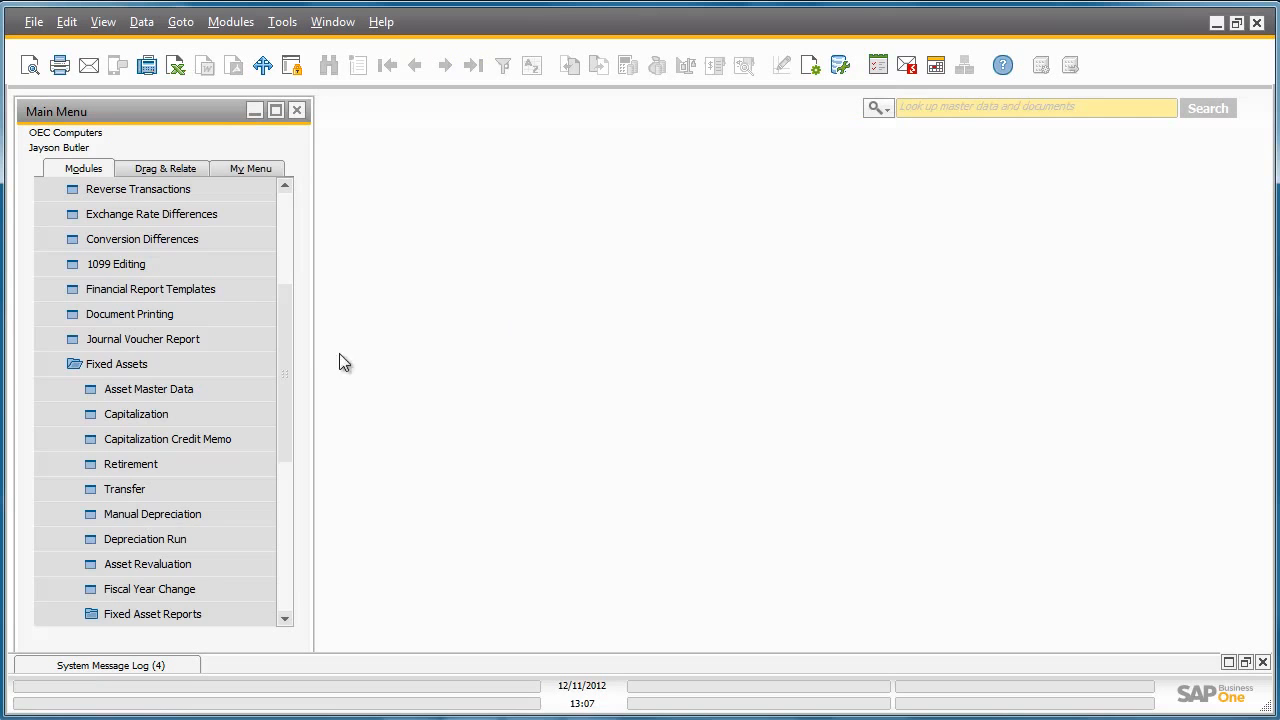
# Start a new A/P invoice from Purchasing with Acme Associates as the vendor
pyautogui.moveTo(284, 357); pyautogui.dragTo(279, 508)
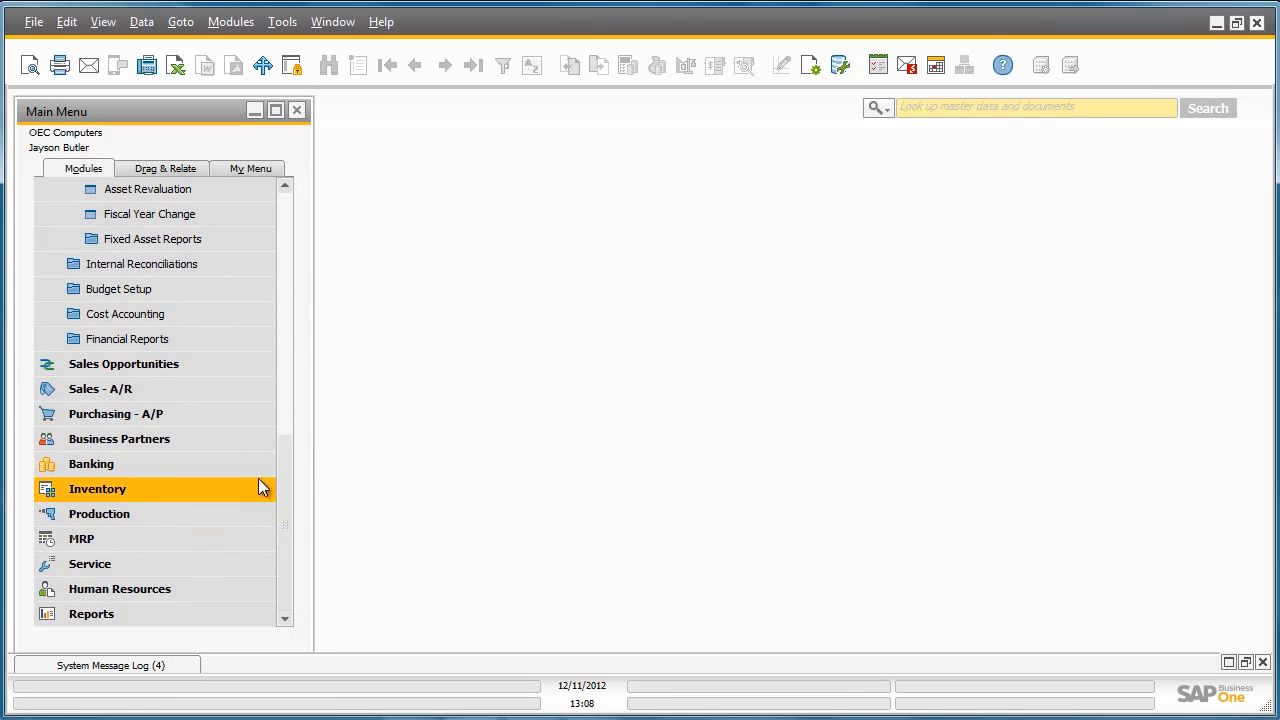
pyautogui.click(249, 421)
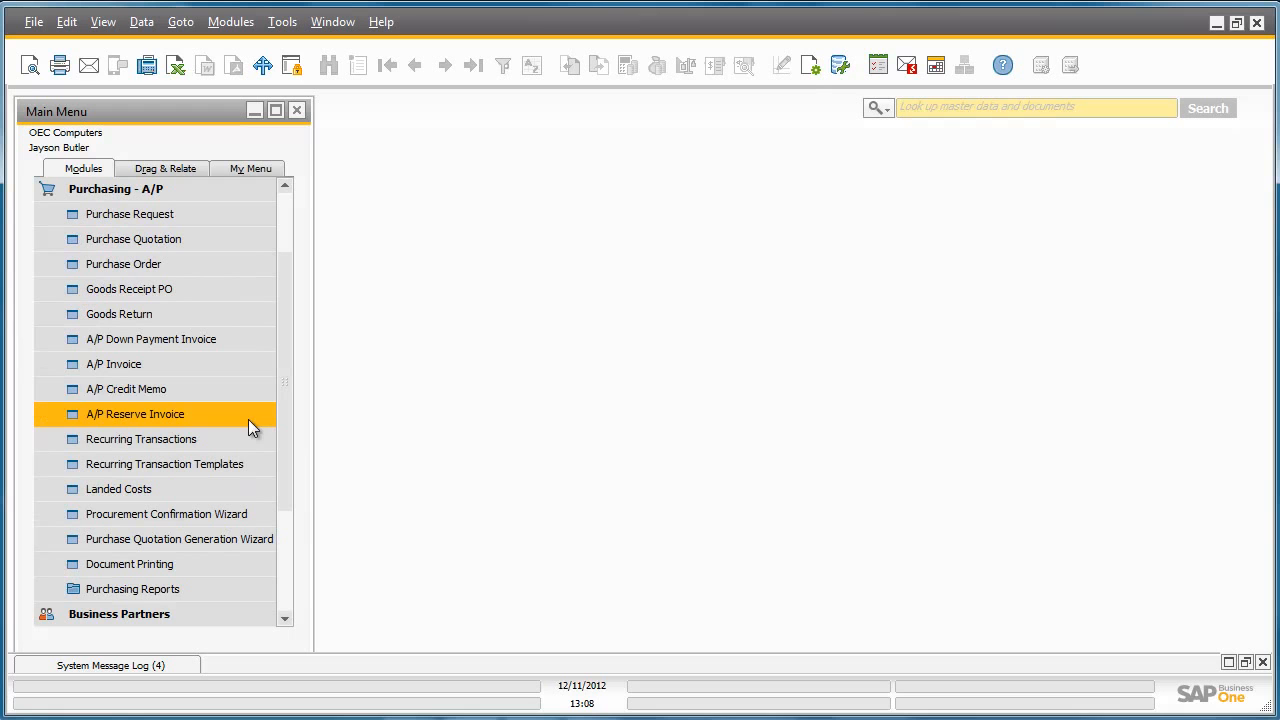
pyautogui.click(267, 365)
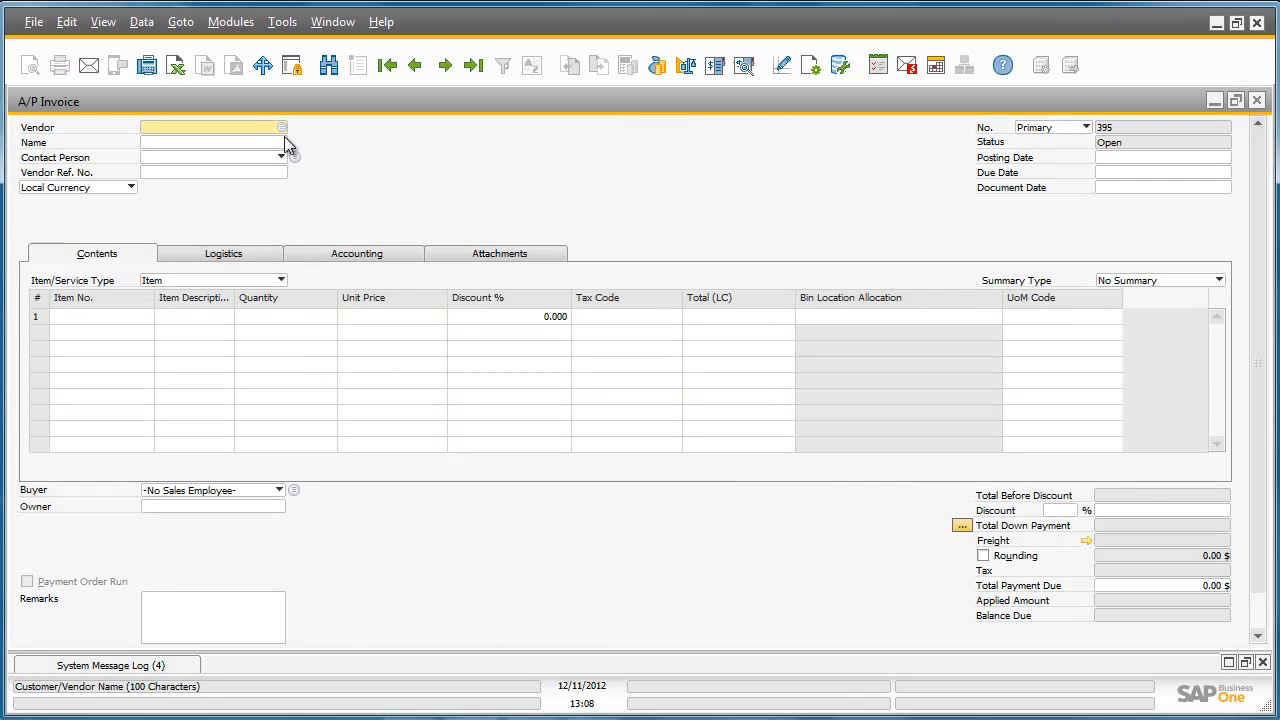
pyautogui.click(281, 128)
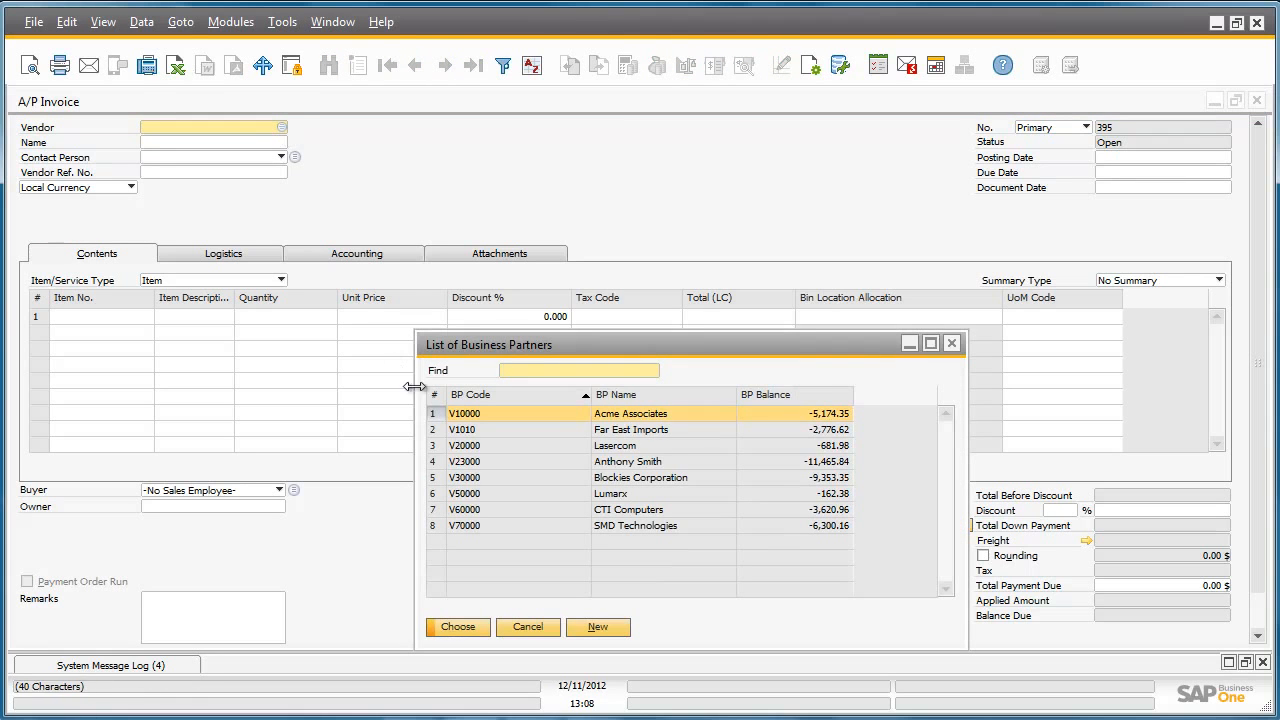
pyautogui.doubleClick(434, 414)
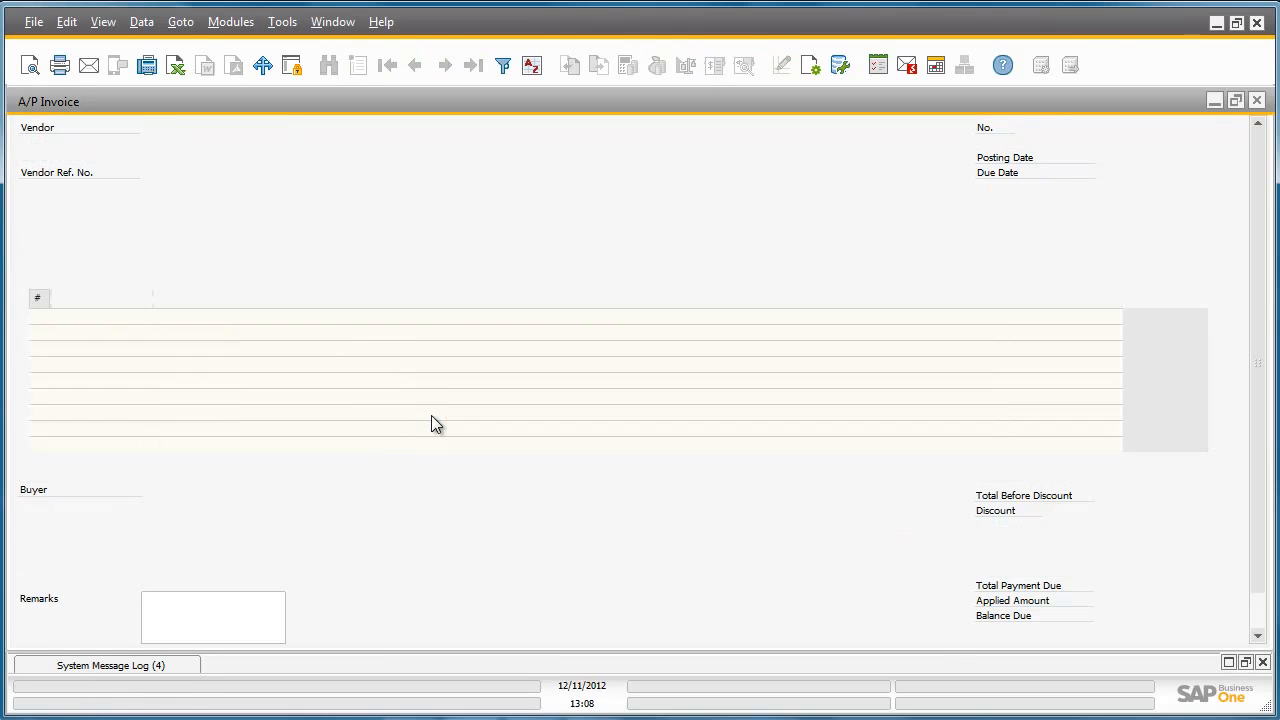
# Set the A/P invoice's posting date to 02/01/2012
pyautogui.click(1116, 160)
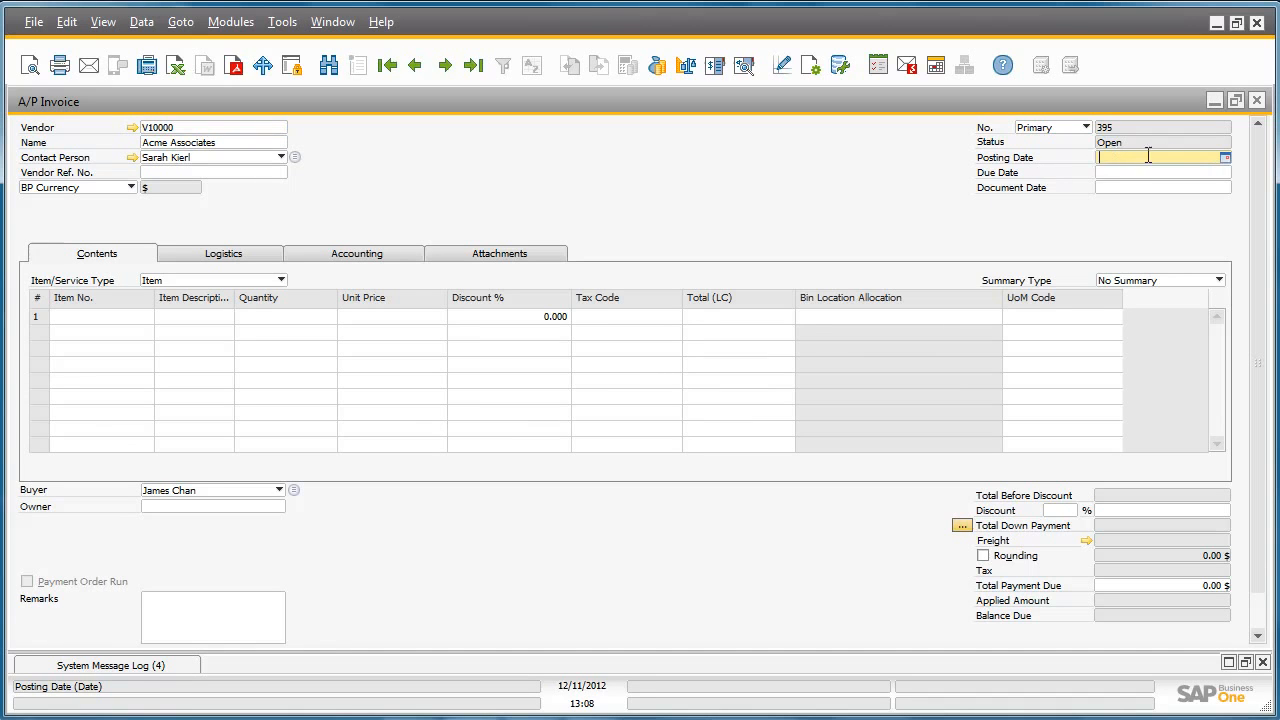
pyautogui.click(1226, 159)
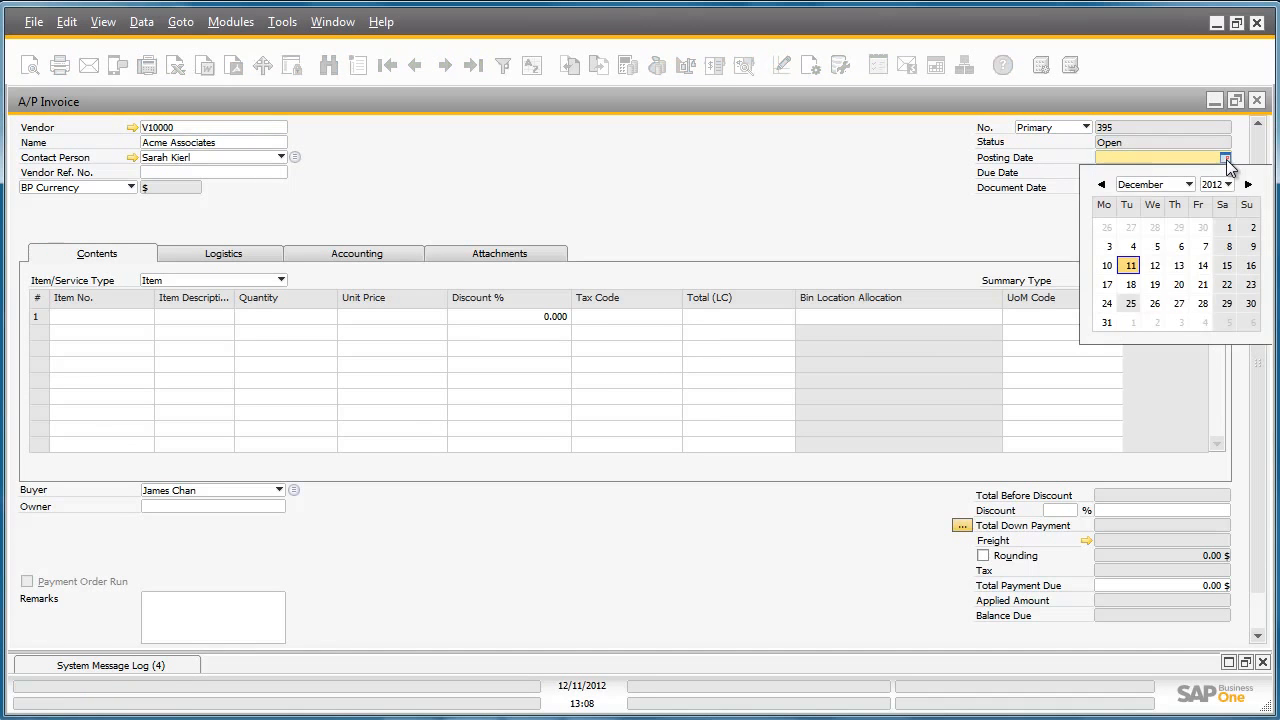
pyautogui.click(1164, 188)
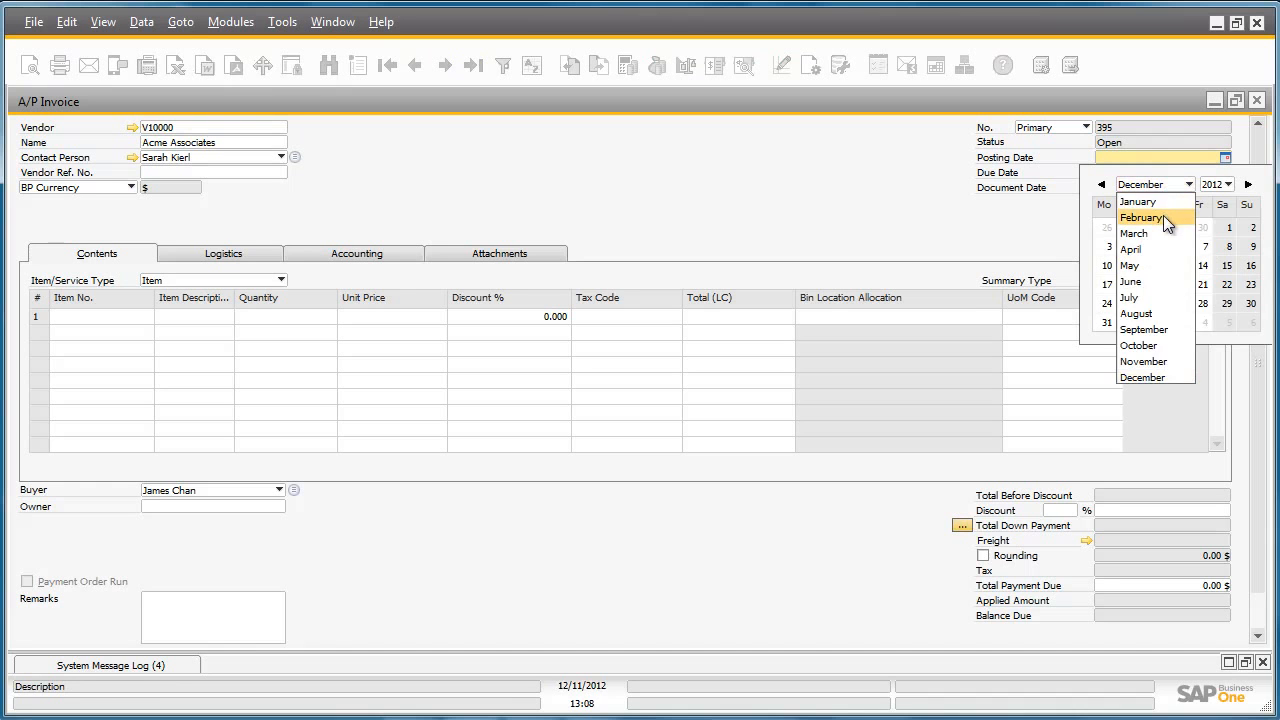
pyautogui.click(1164, 218)
pyautogui.click(1158, 230)
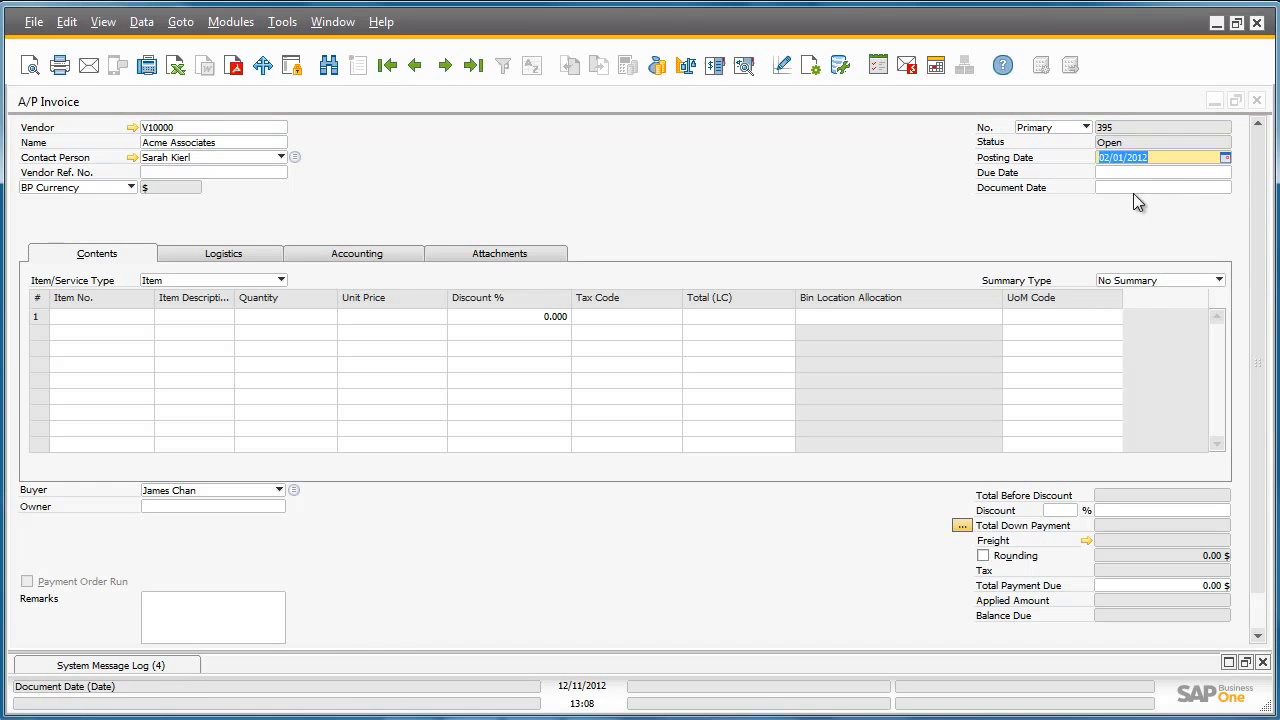
# Enter the item CAR in the first invoice line with a unit price of 30000
pyautogui.click(133, 321)
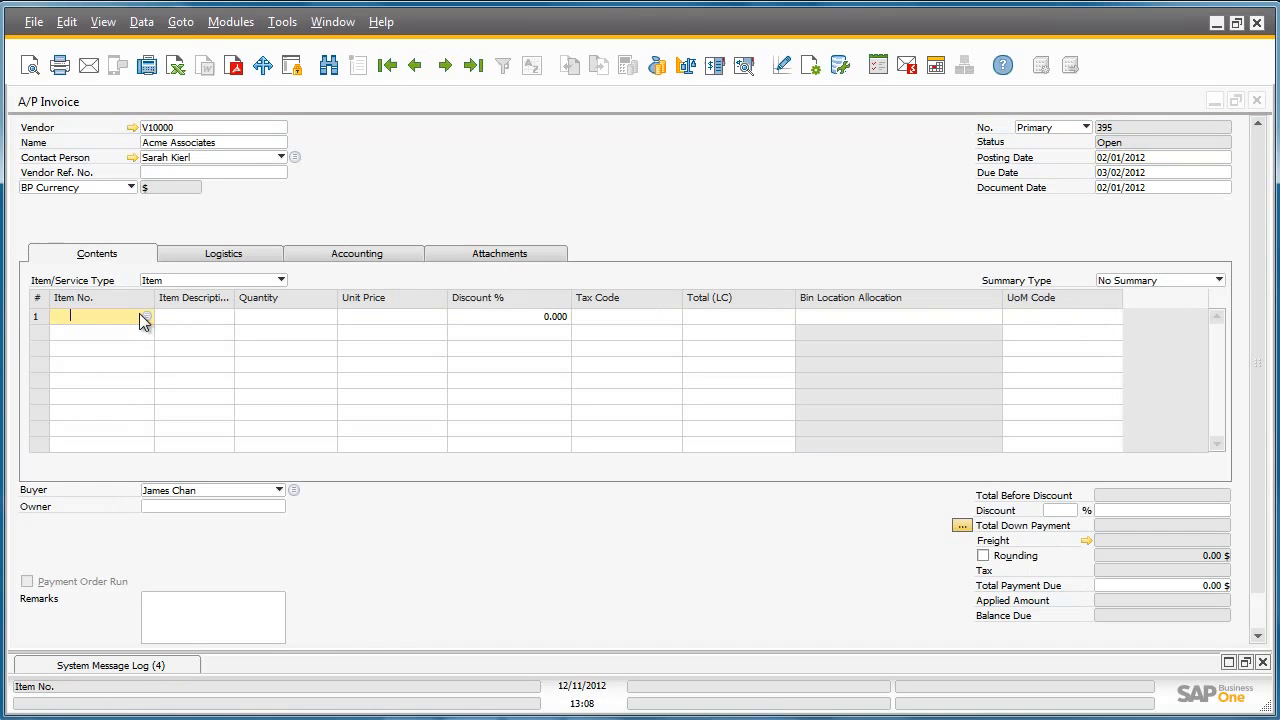
pyautogui.click(147, 316)
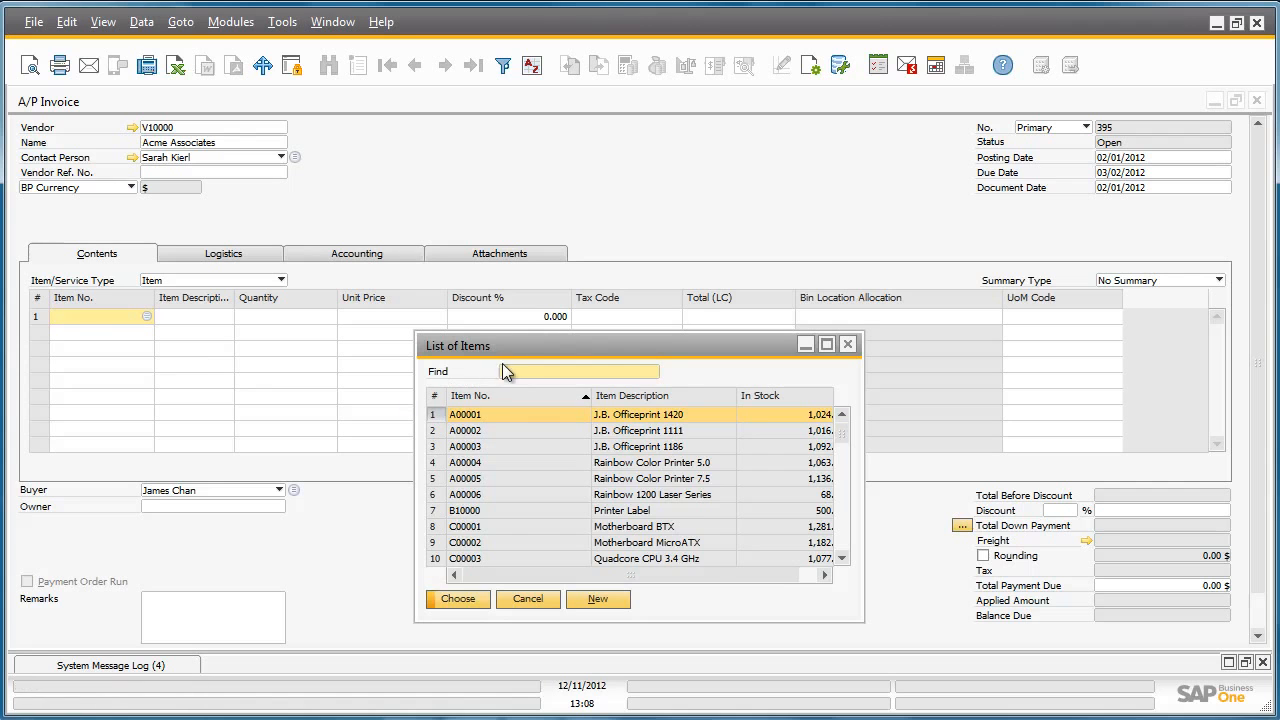
pyautogui.write('CAR')
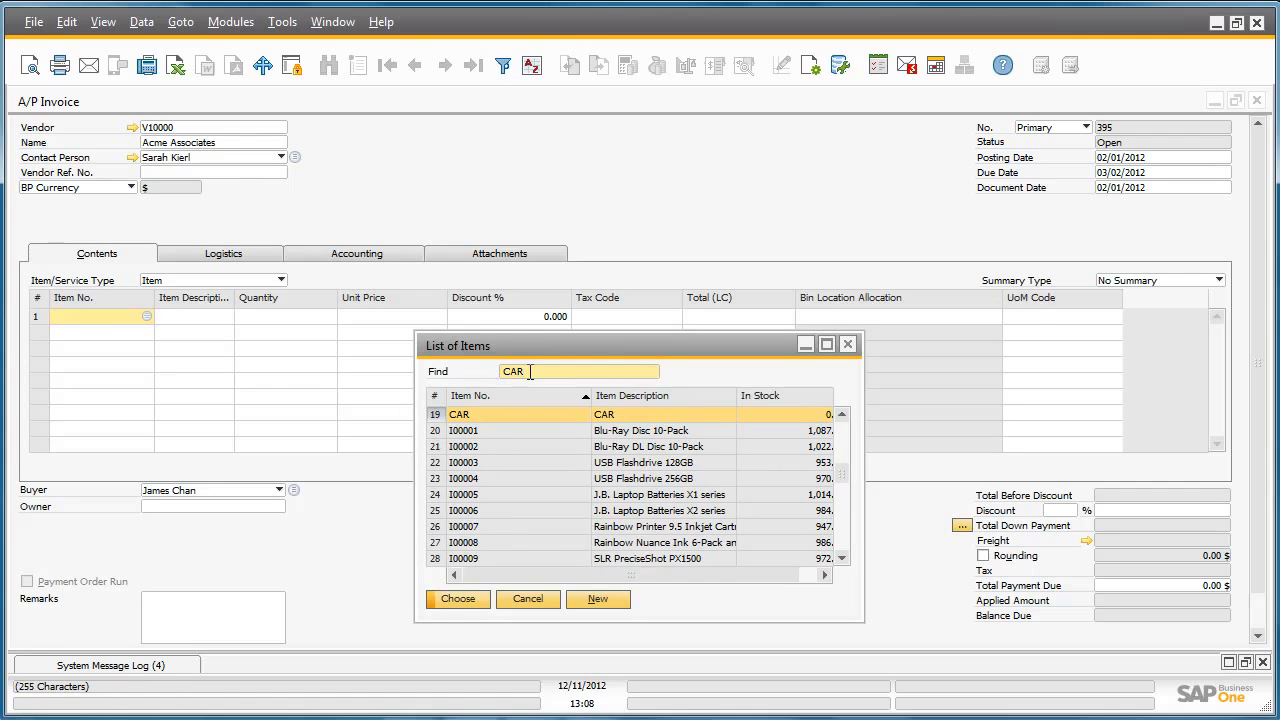
pyautogui.press('Return')
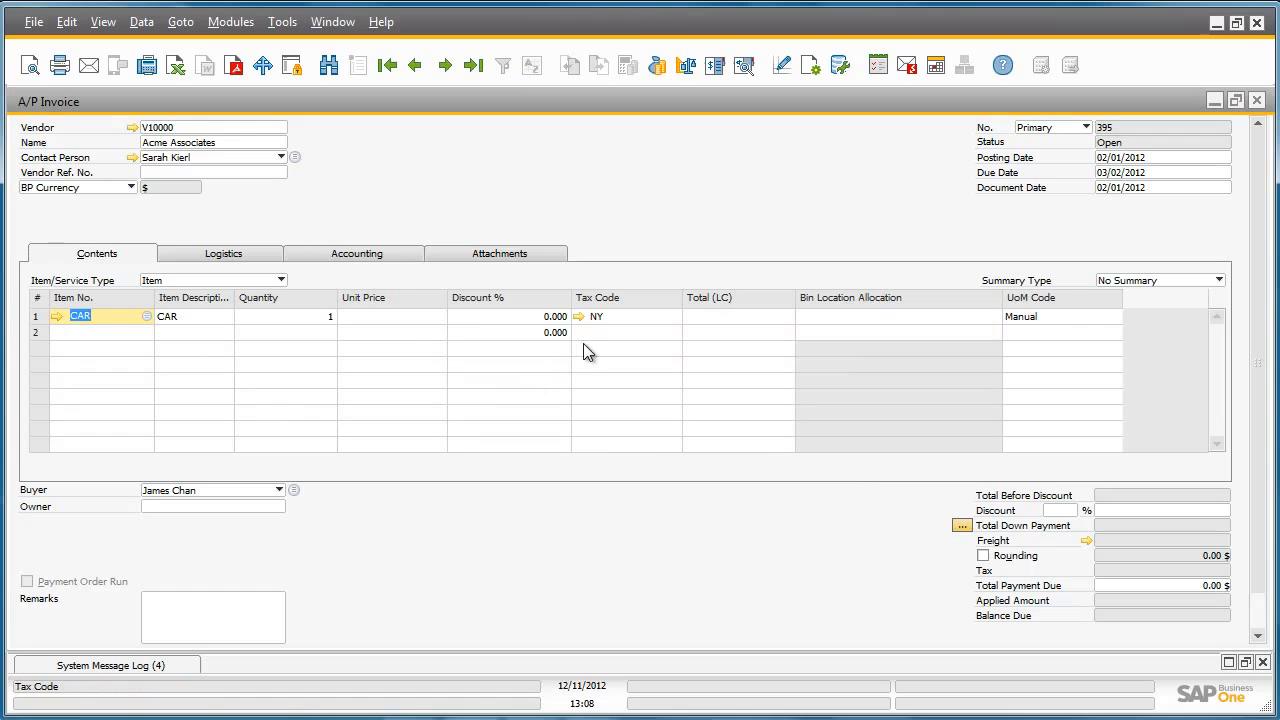
pyautogui.click(434, 318)
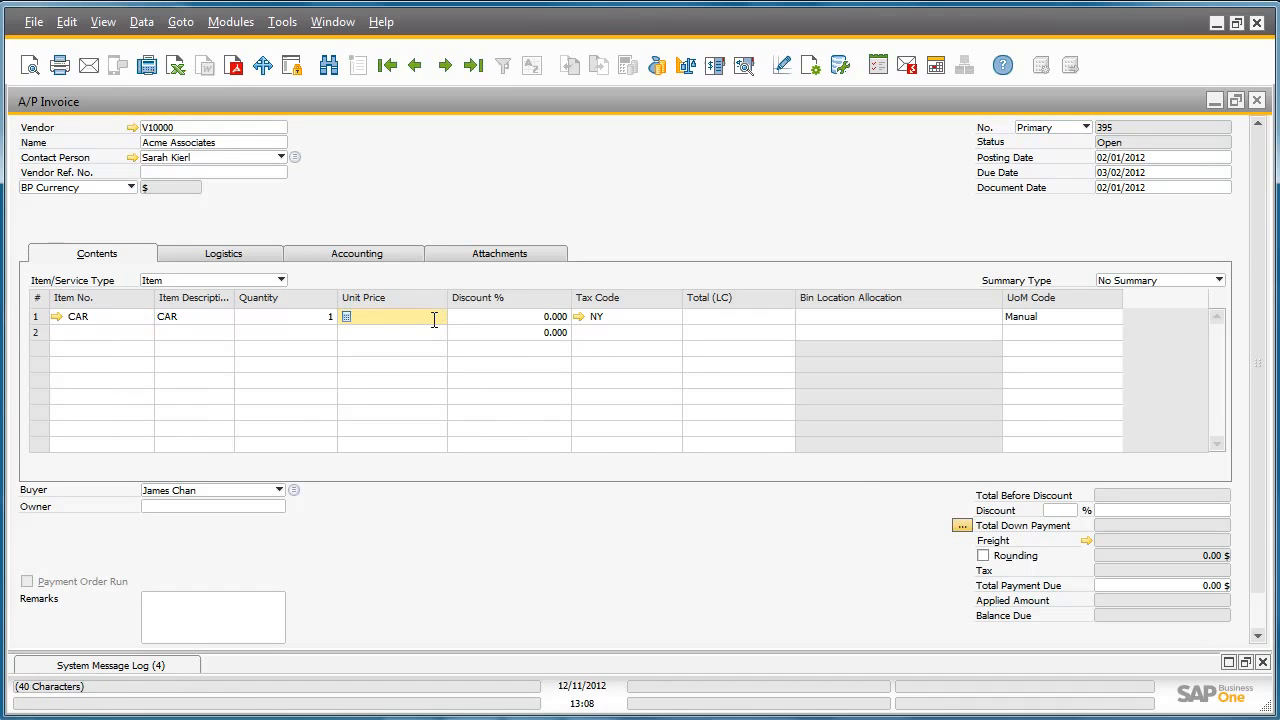
pyautogui.write('30000')
pyautogui.press('Tab')
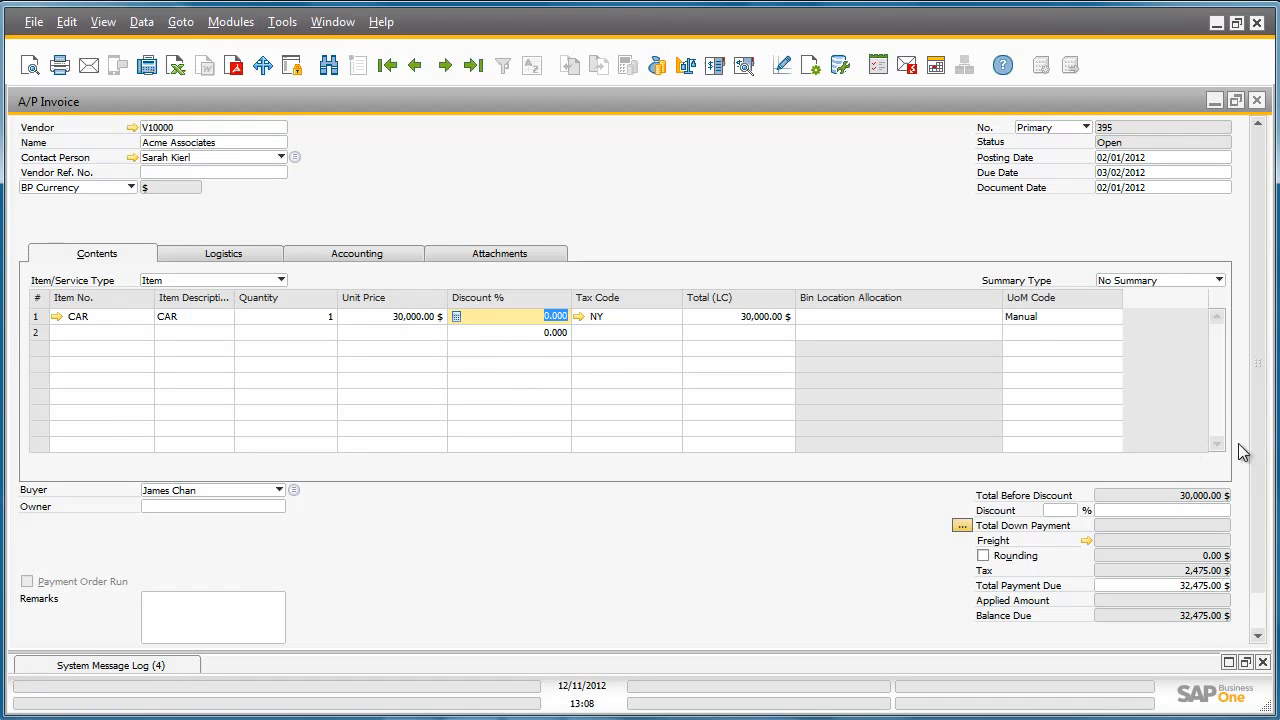
# Add the A/P invoice for the car to the system and close the invoice form
pyautogui.scroll(-1, 1258, 453)
pyautogui.click(62, 625)
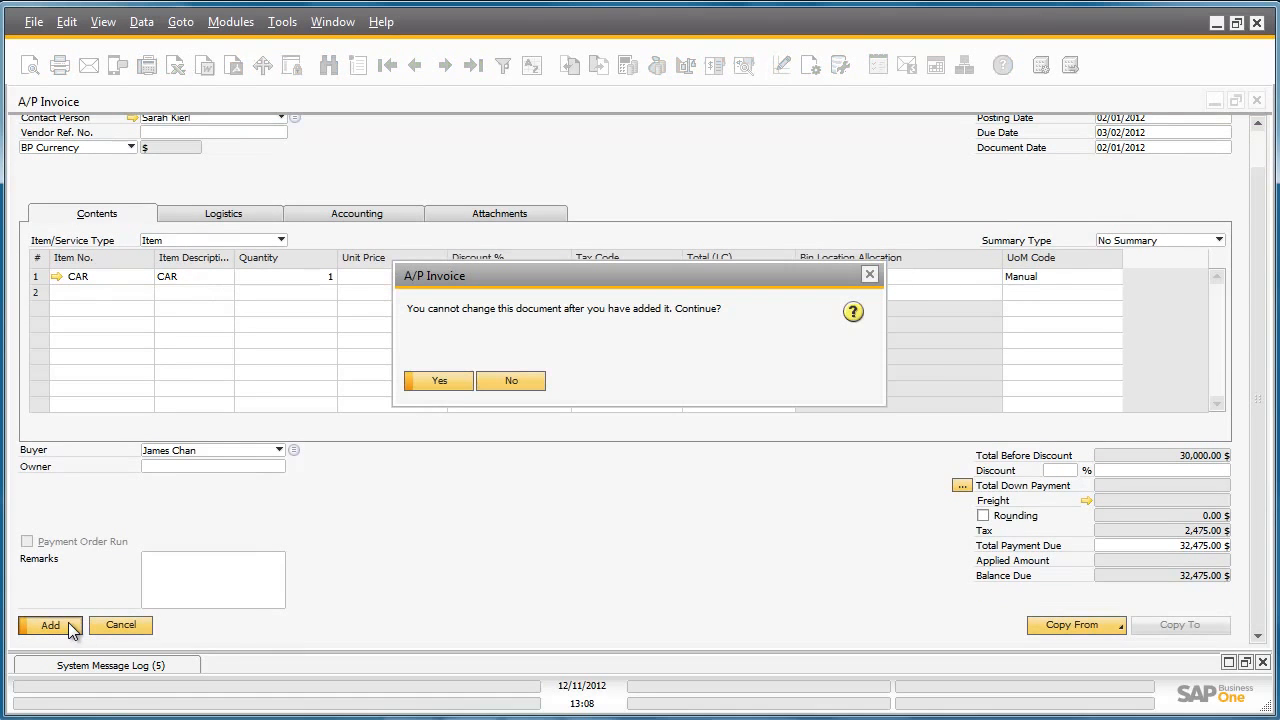
pyautogui.click(440, 380)
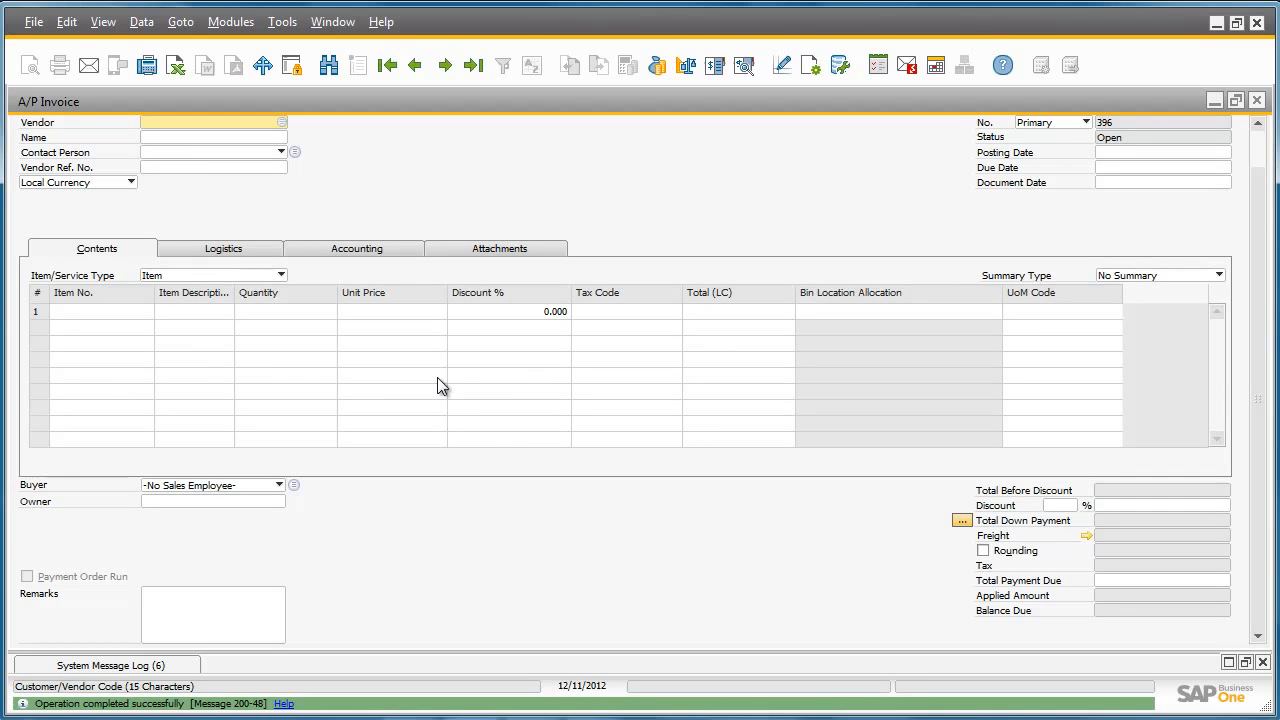
pyautogui.click(1258, 101)
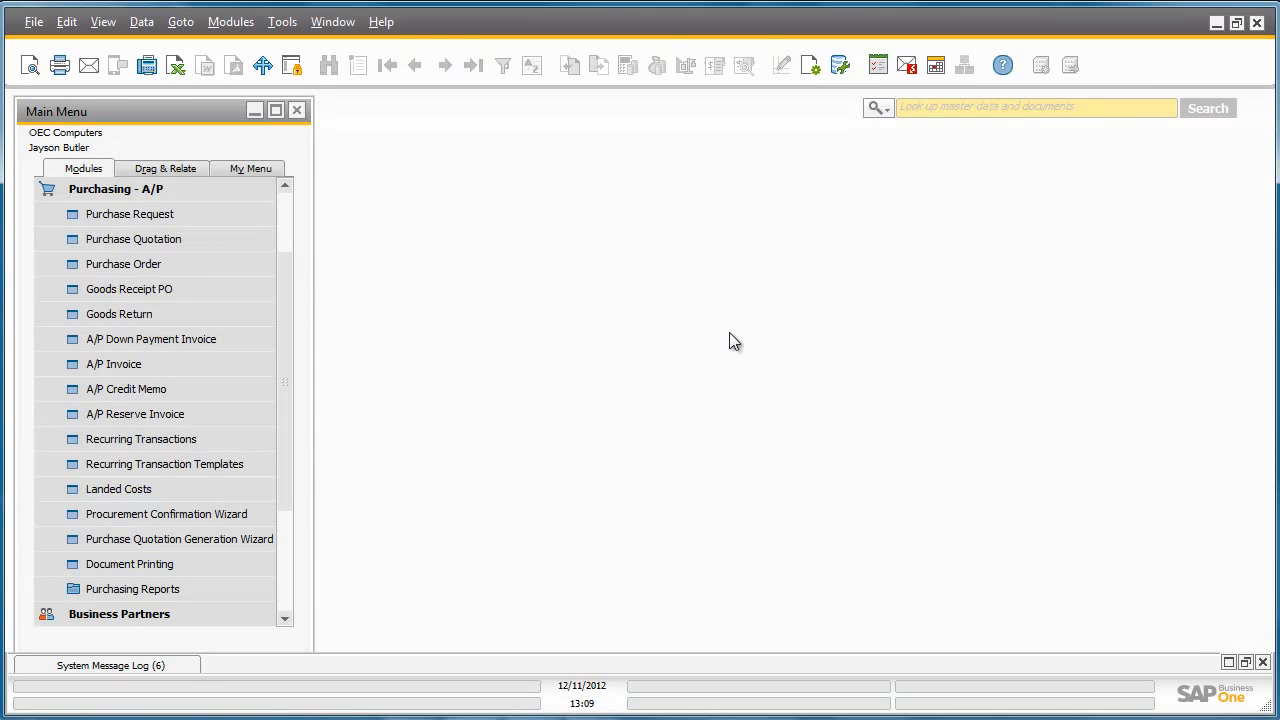
# View the last posted fixed asset capitalization document for the car and close it
pyautogui.scroll(2, 286, 370)
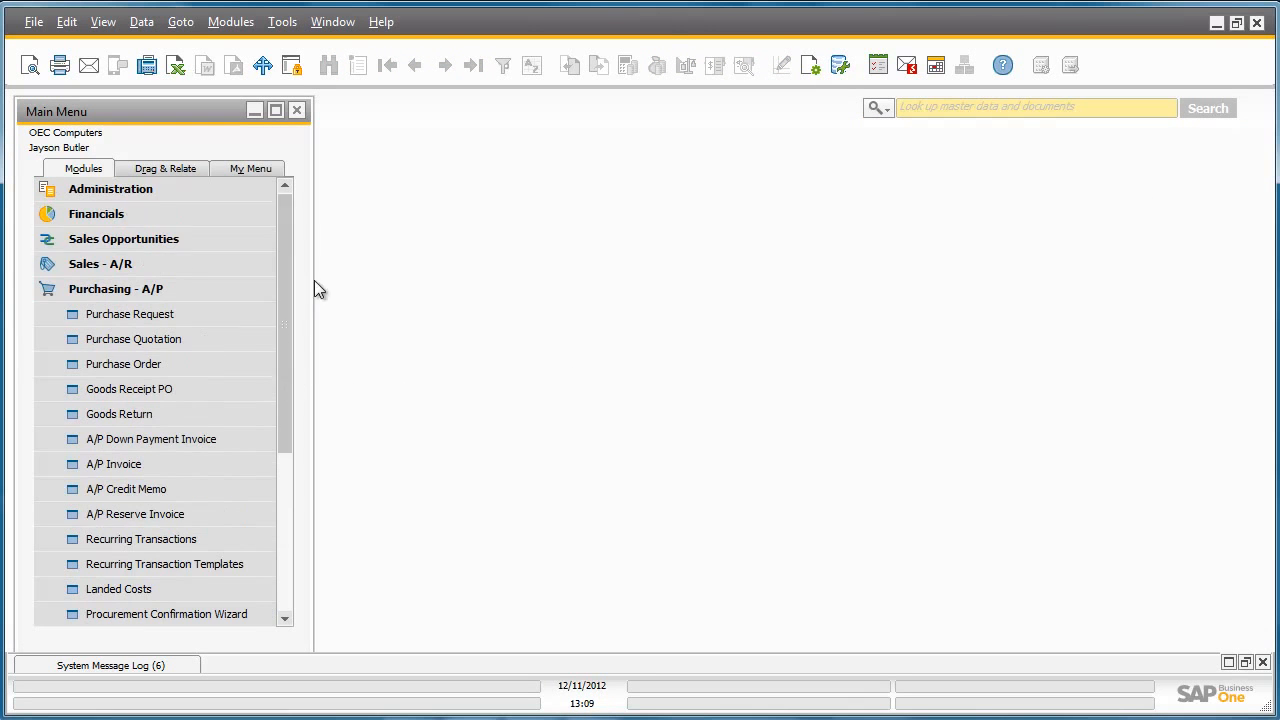
pyautogui.click(251, 215)
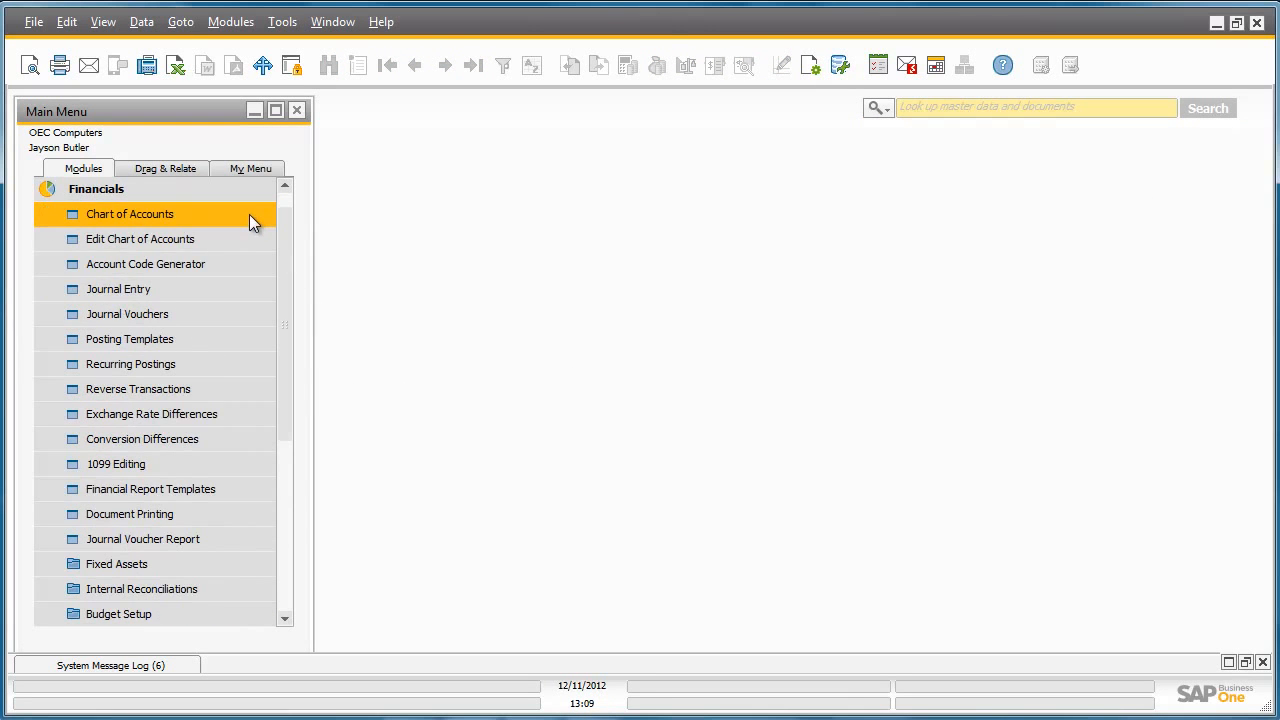
pyautogui.click(260, 563)
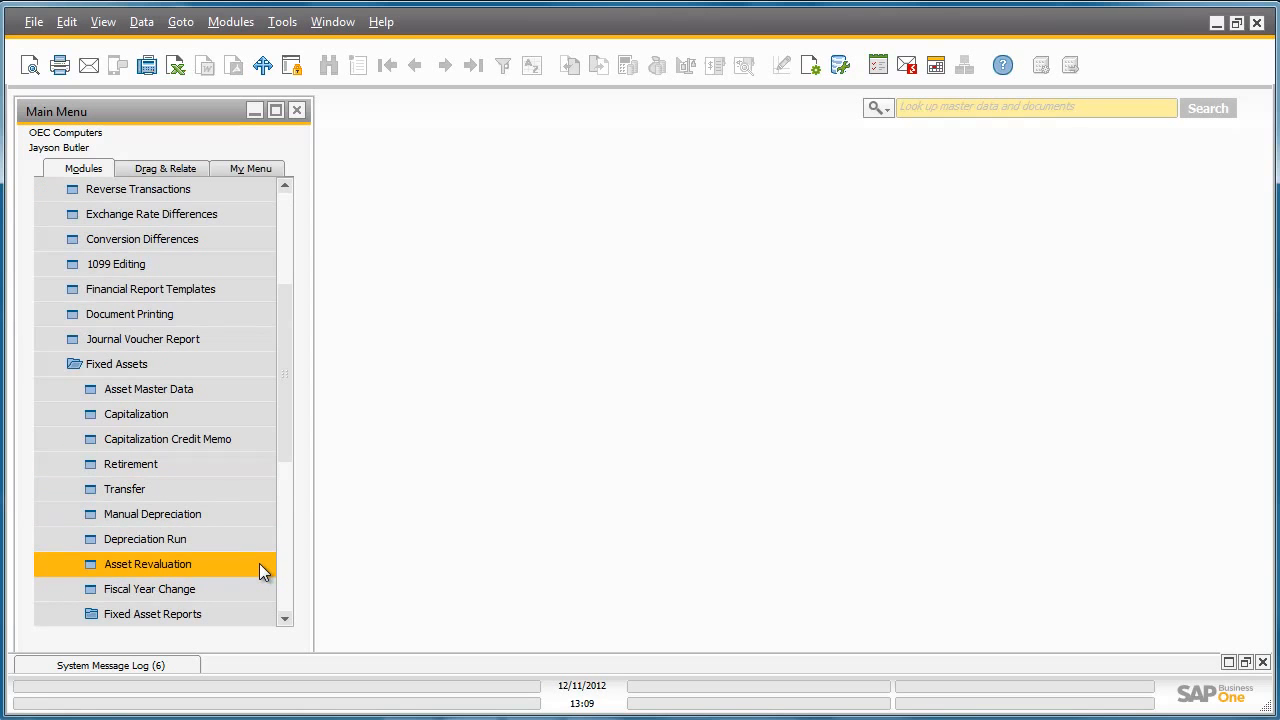
pyautogui.click(255, 419)
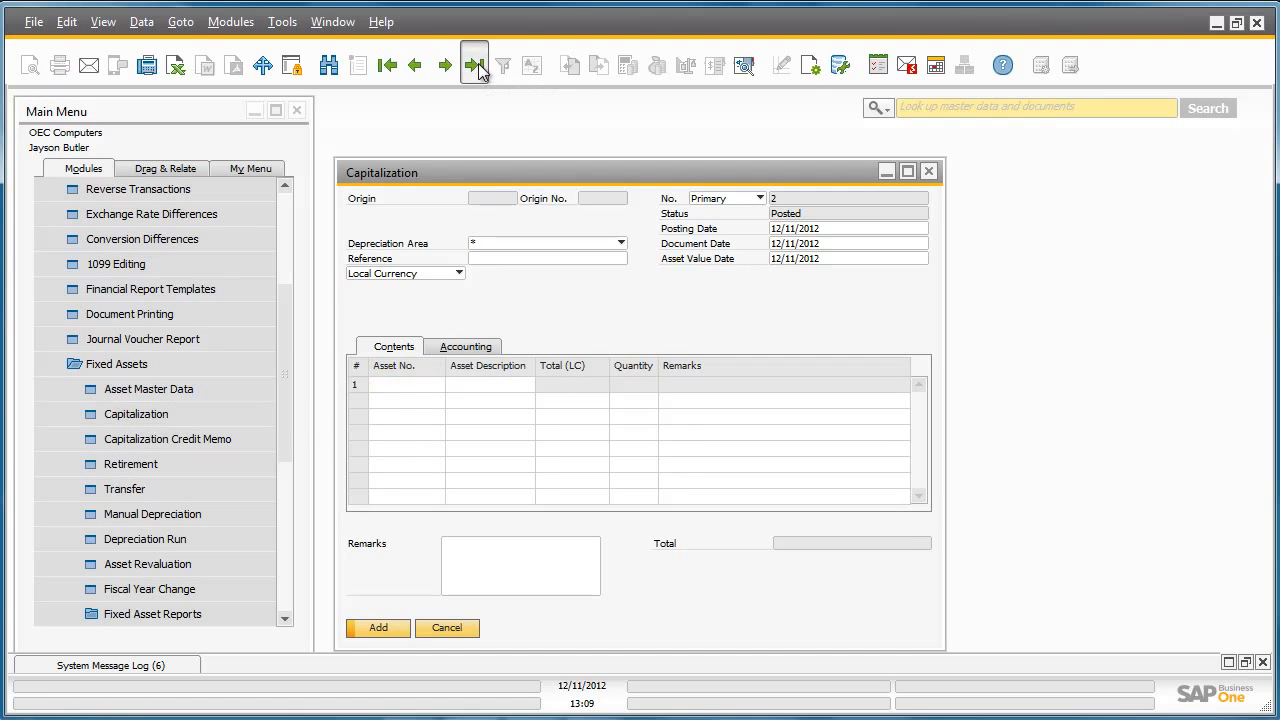
pyautogui.click(475, 66)
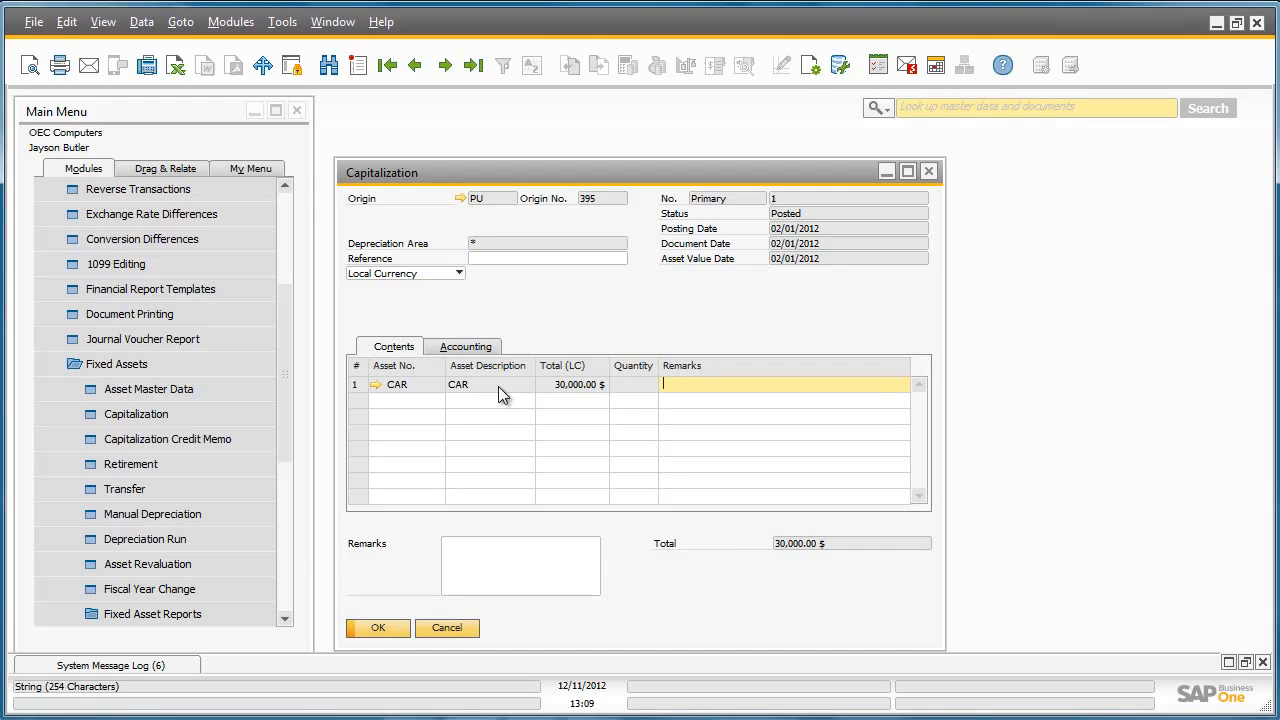
pyautogui.click(928, 171)
# Preview and execute the depreciation run for the GAAP area through 12/31/2012, and accept its results
pyautogui.click(259, 542)
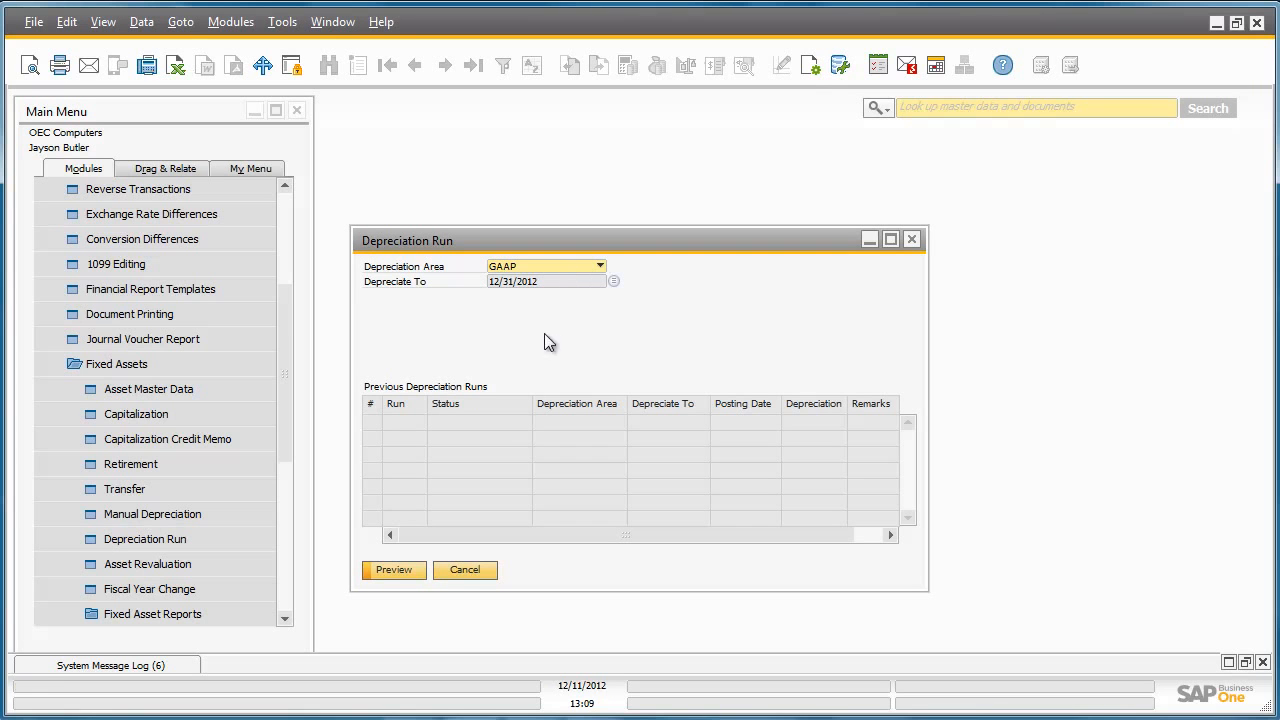
pyautogui.click(406, 569)
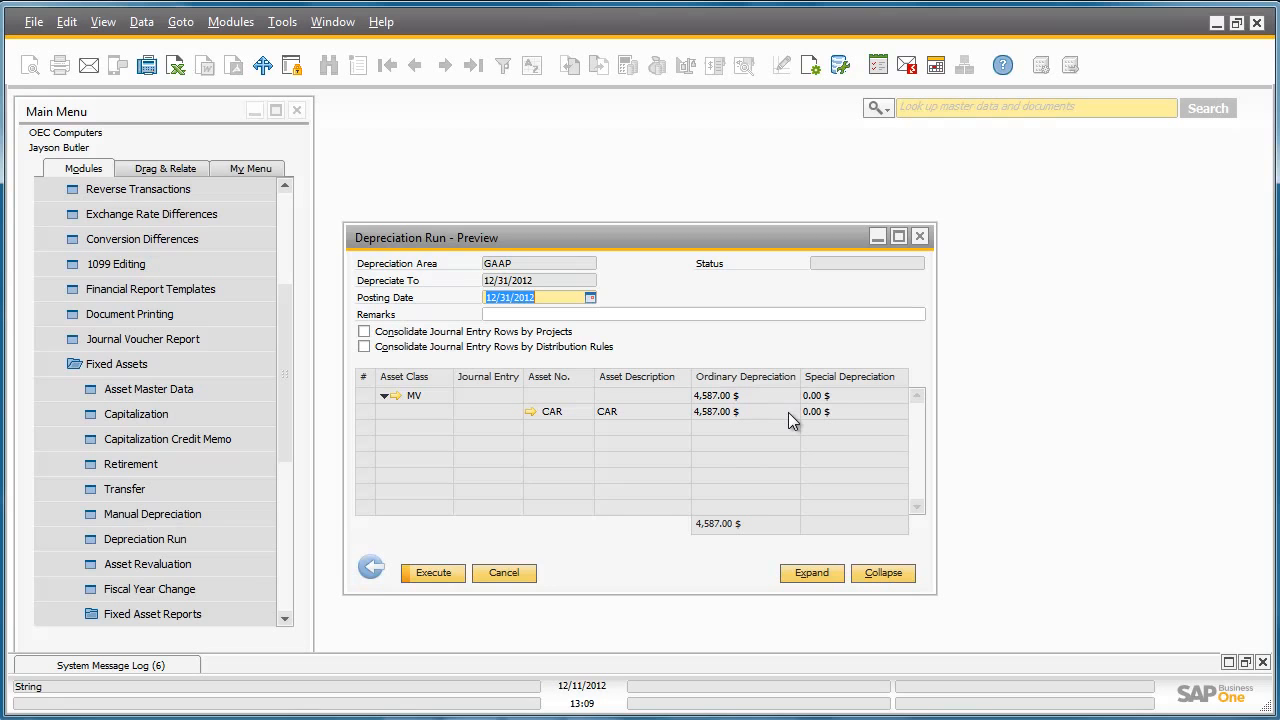
pyautogui.click(430, 575)
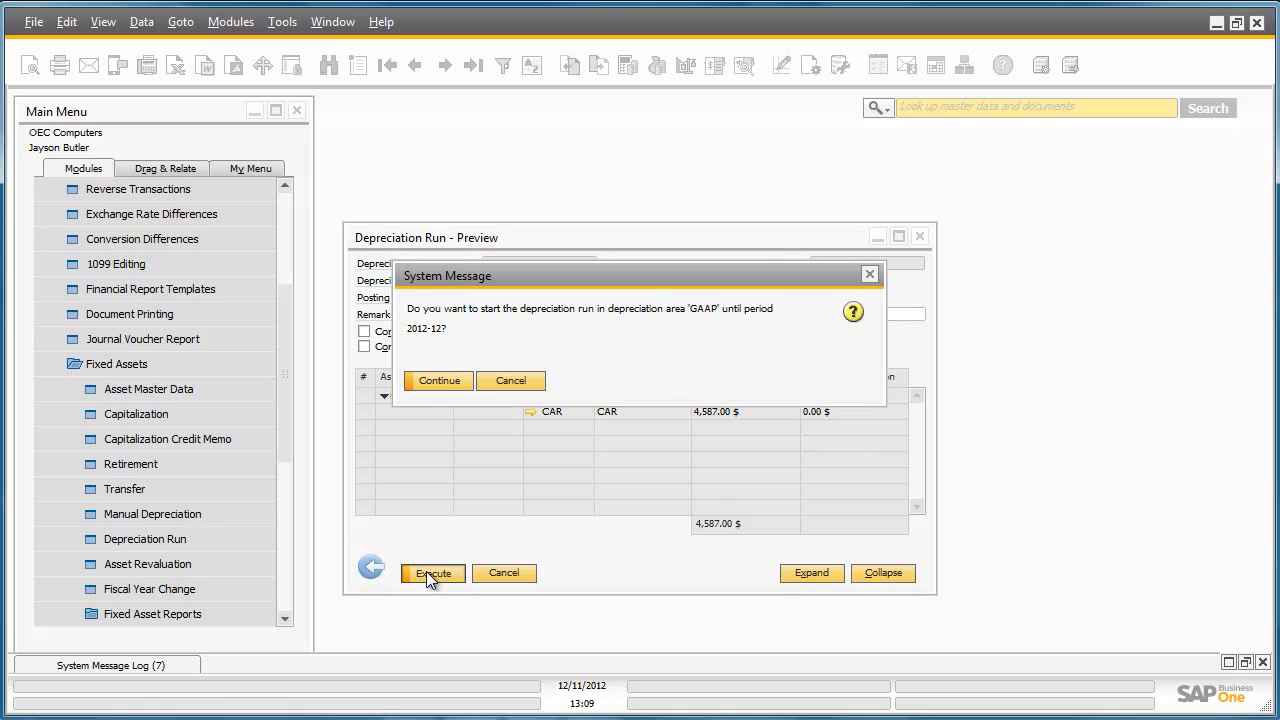
pyautogui.click(447, 378)
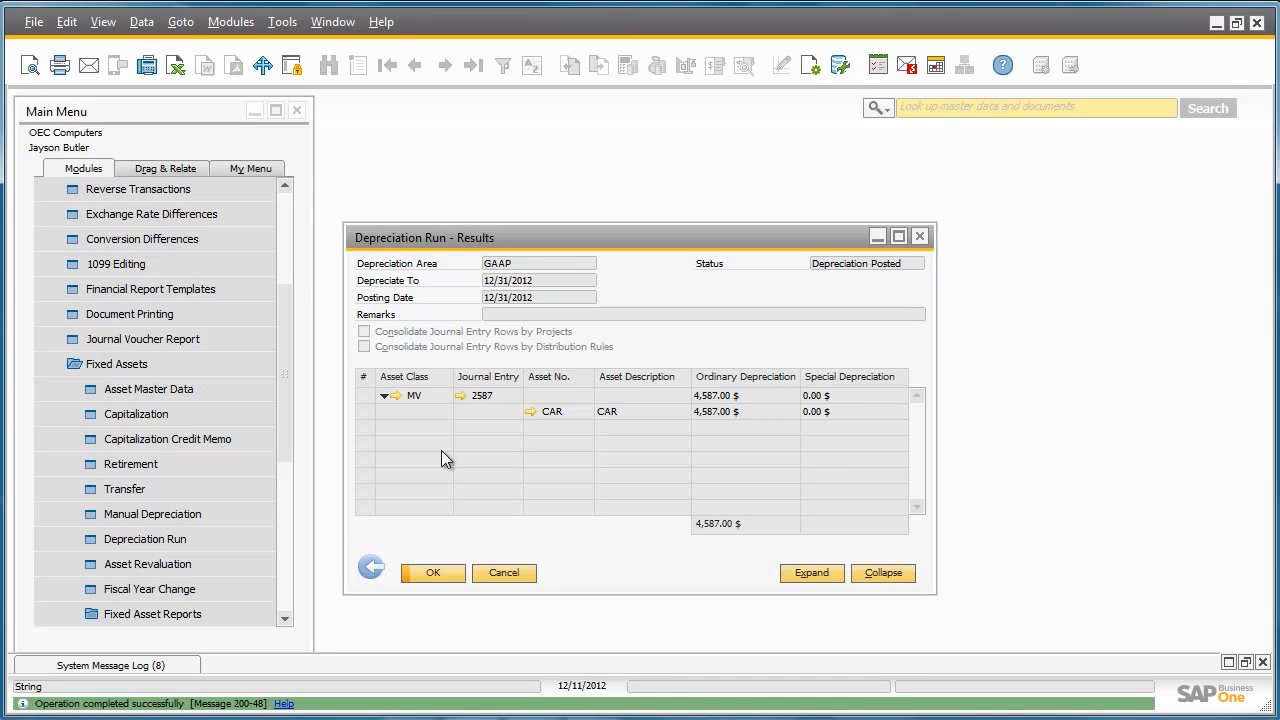
pyautogui.click(432, 572)
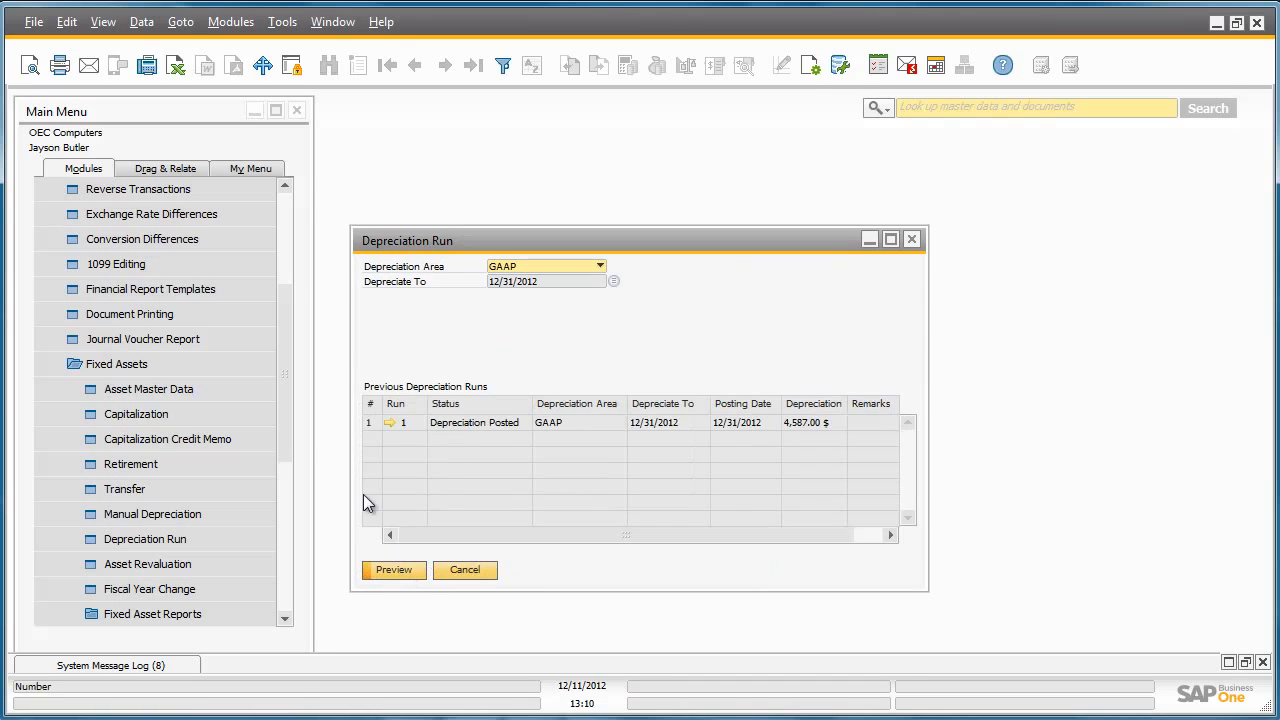
# Look up the last journal entry in Financials to review the GAAP depreciation posting, and close it
pyautogui.moveTo(284, 422); pyautogui.dragTo(286, 304)
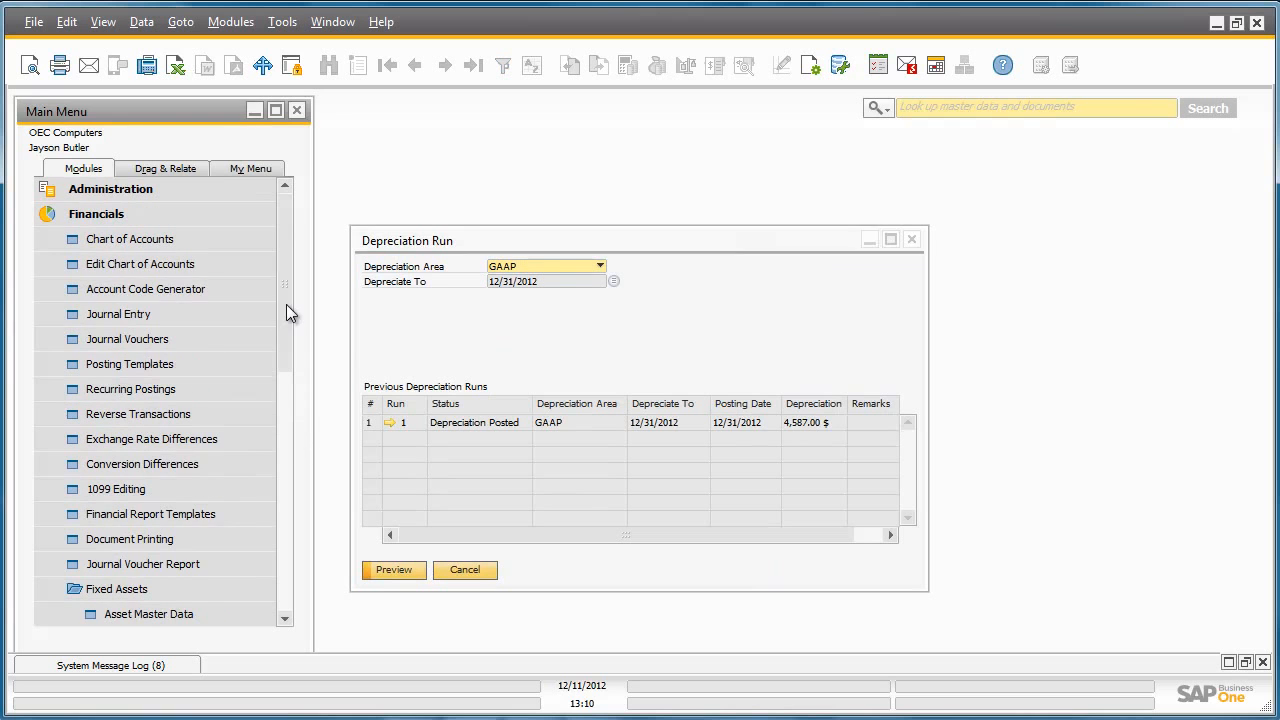
pyautogui.click(246, 313)
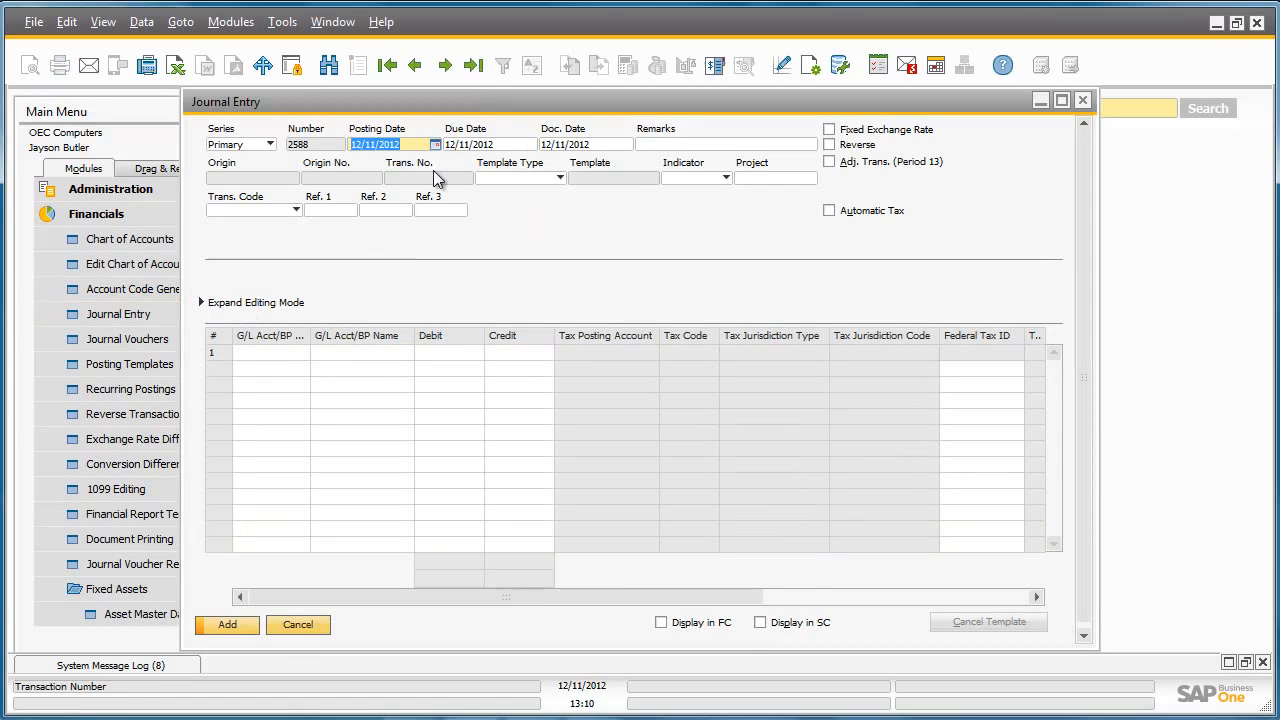
pyautogui.click(473, 65)
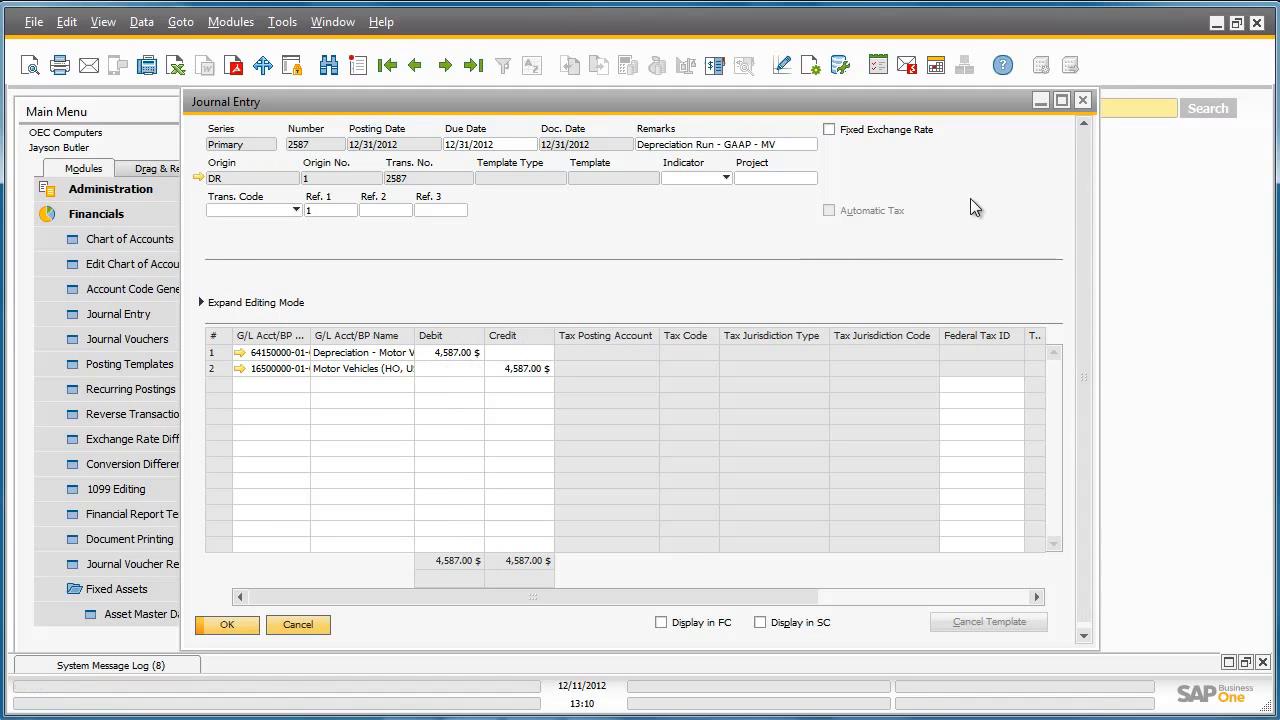
pyautogui.click(1083, 101)
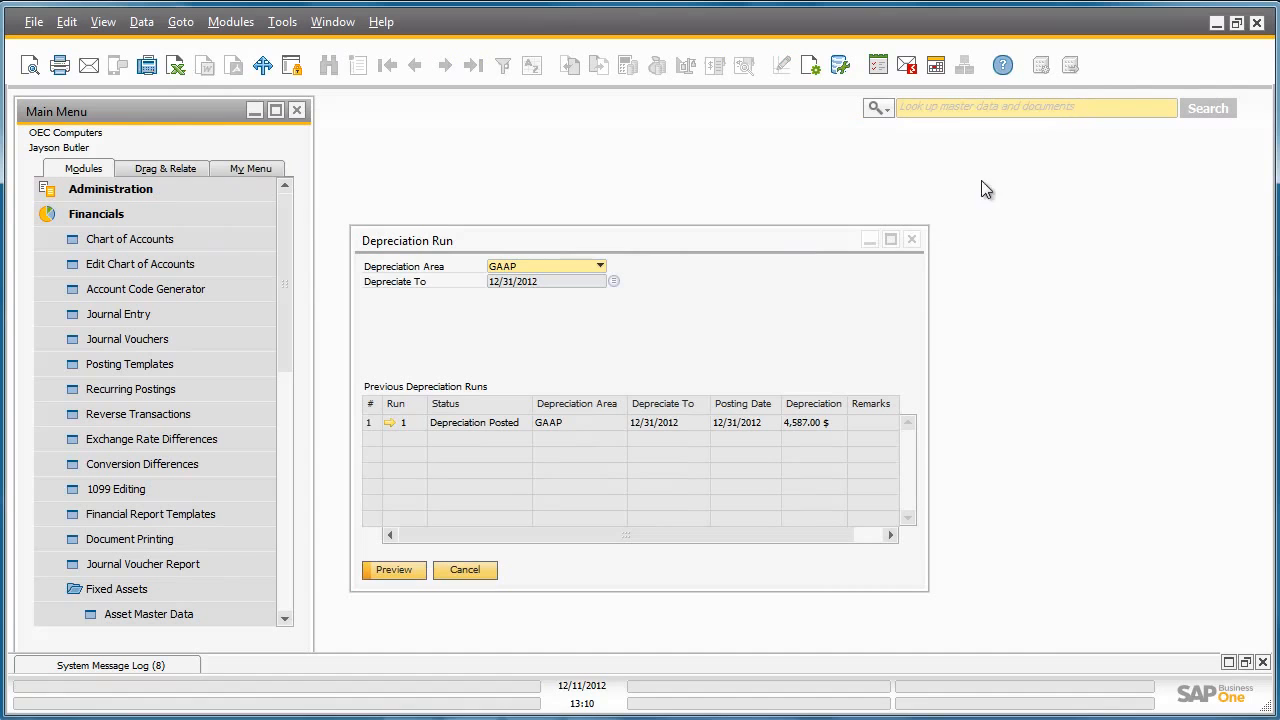
# Preview and execute the depreciation run for the Internal area through 12/31/2012, and accept its results
pyautogui.click(601, 265)
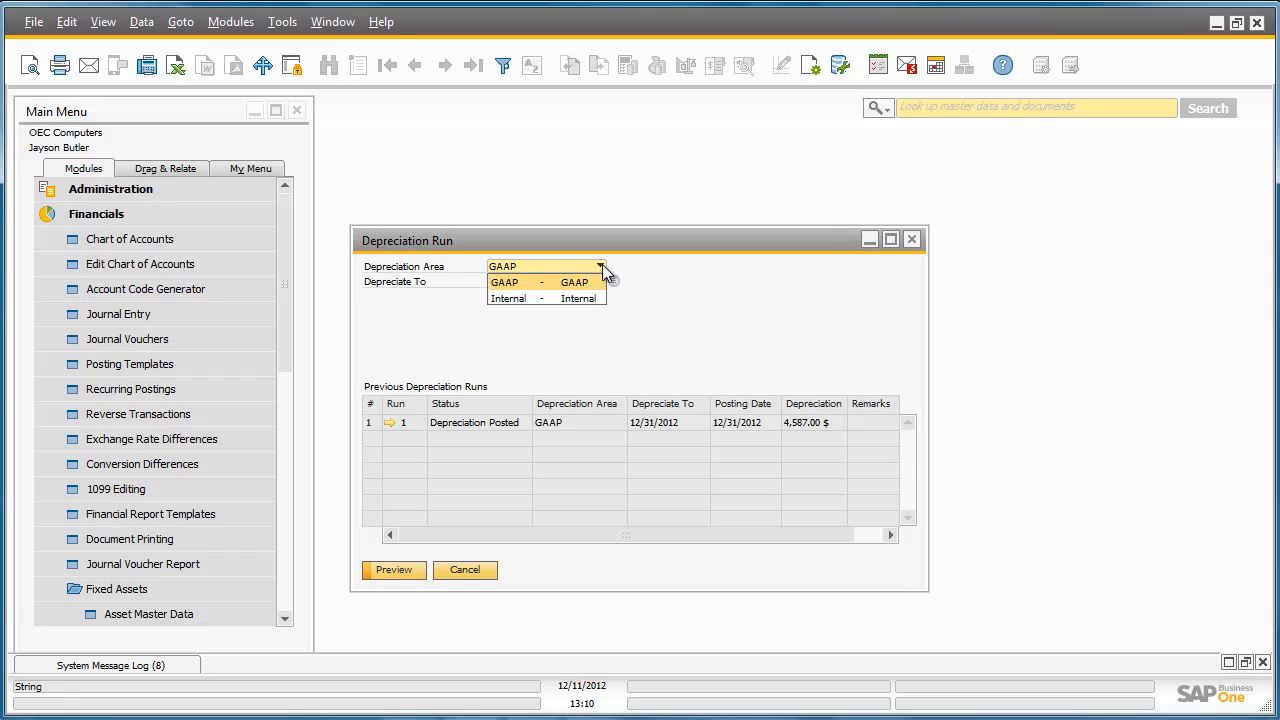
pyautogui.click(593, 297)
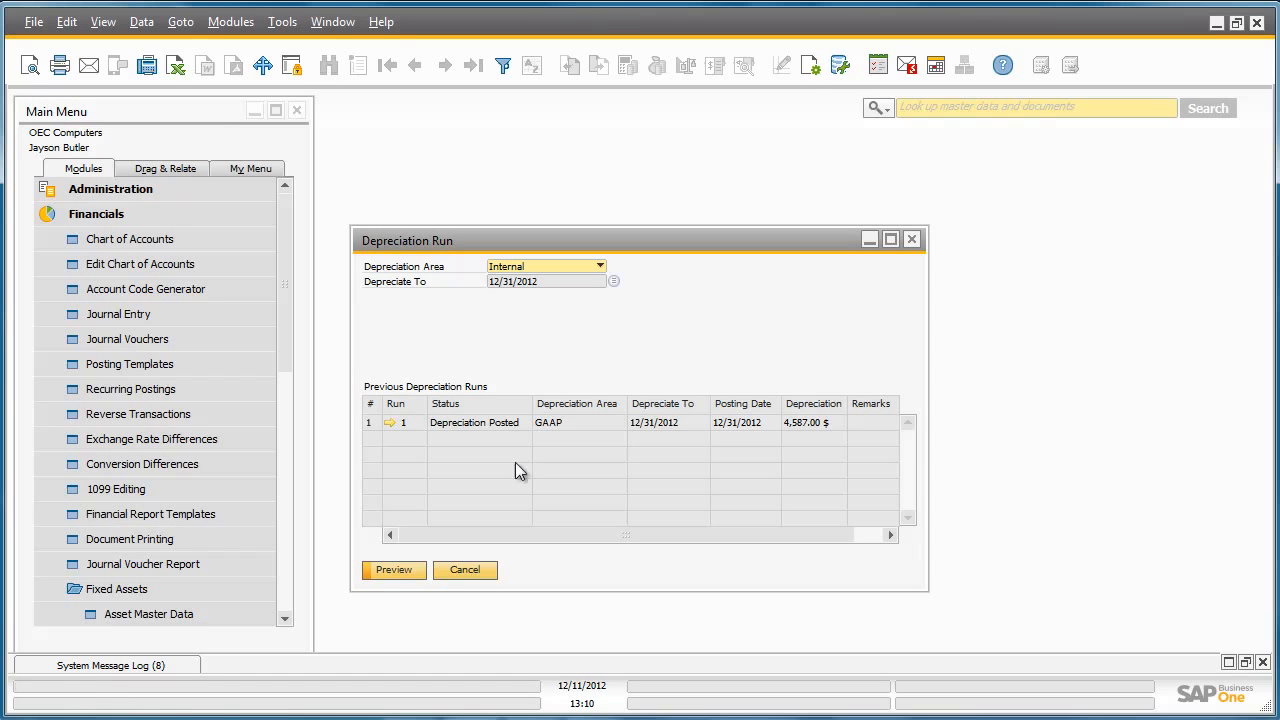
pyautogui.click(391, 570)
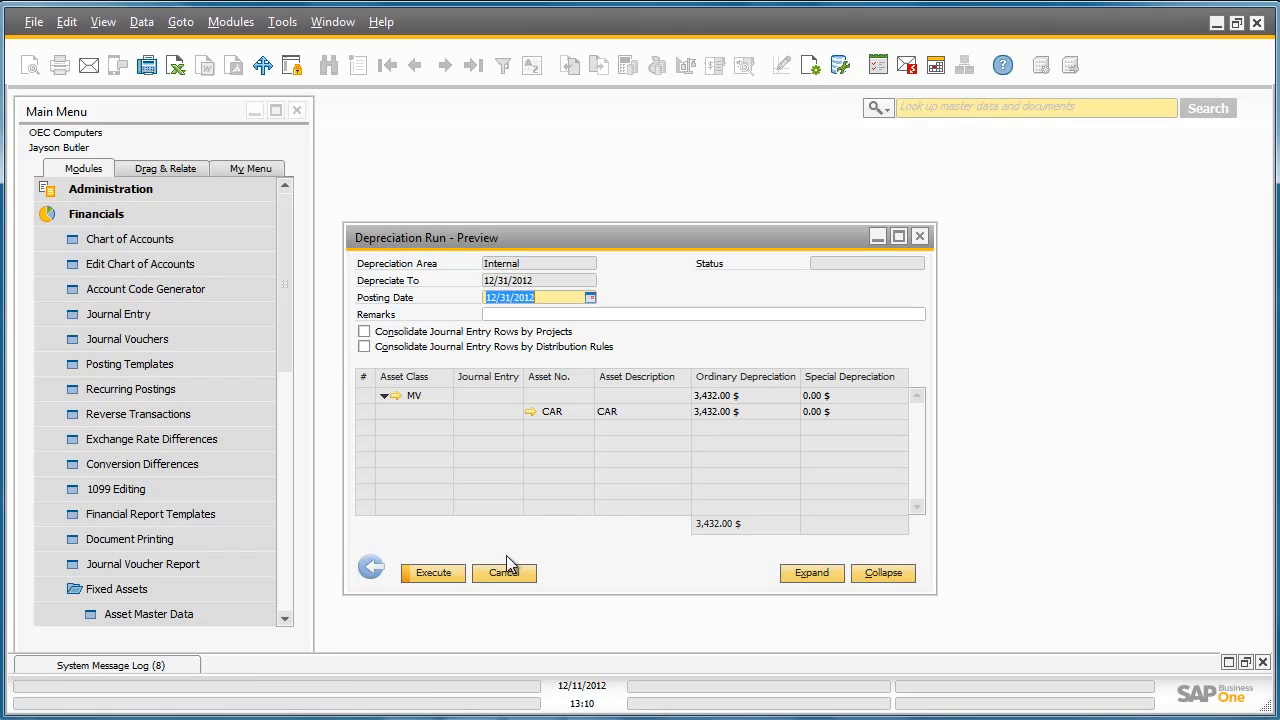
pyautogui.click(447, 575)
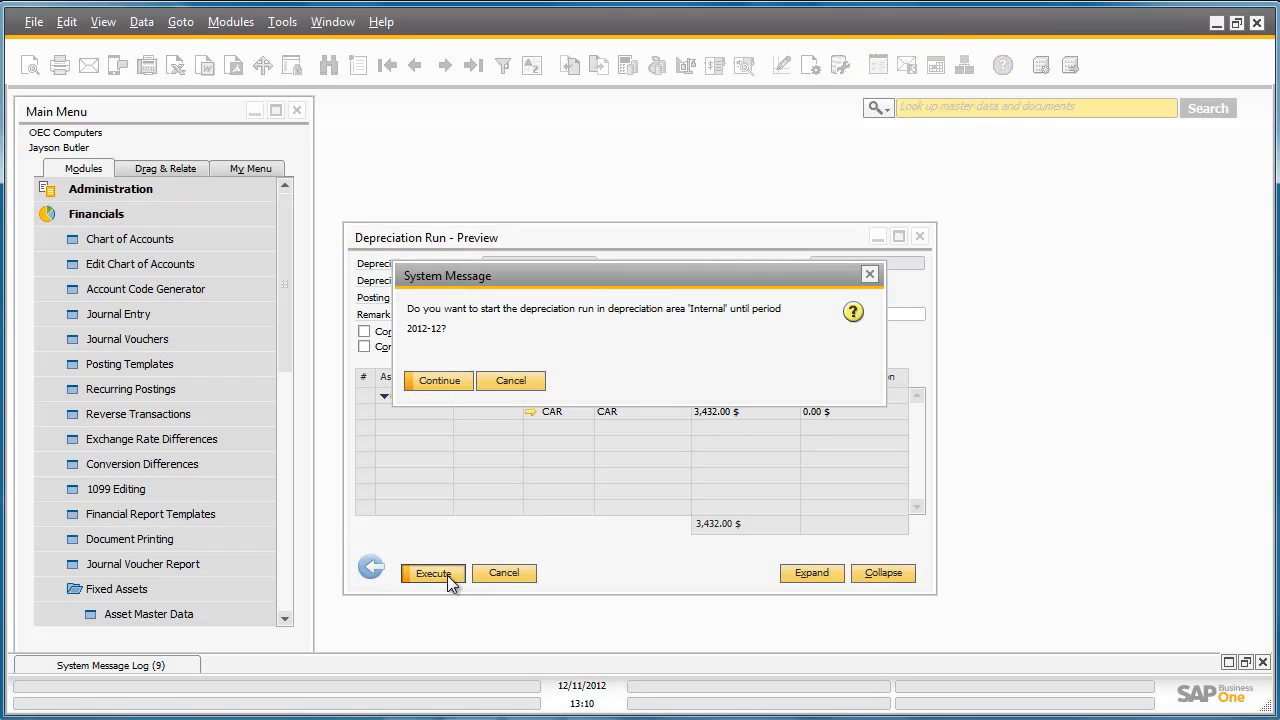
pyautogui.click(440, 381)
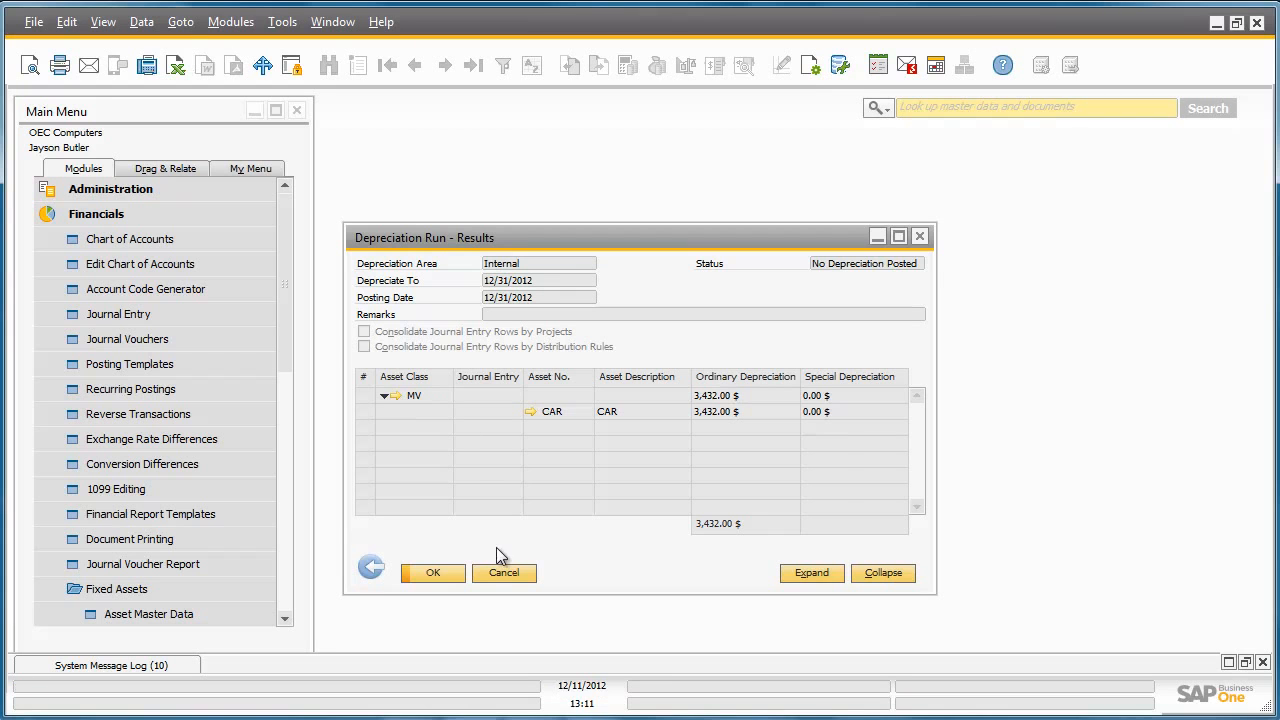
pyautogui.click(448, 574)
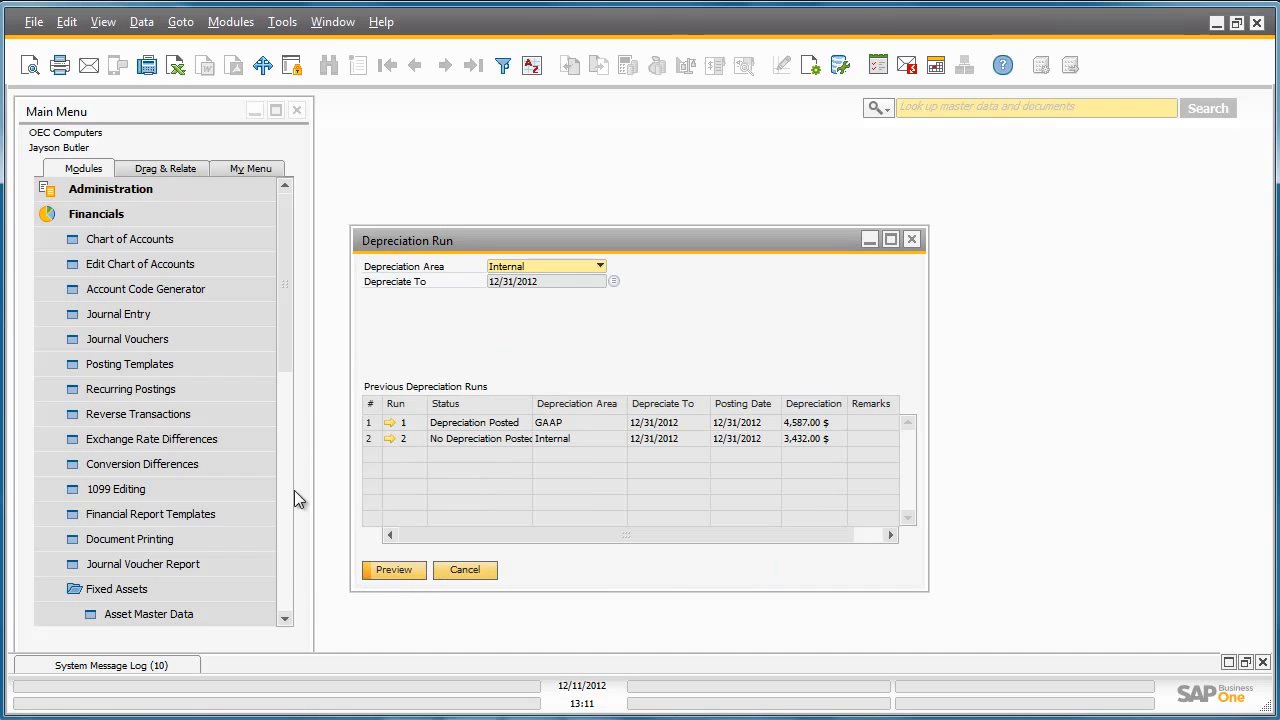
# Open the selection criteria of the Asset History Sheet report and set the asset class range from MV to MV
pyautogui.click(288, 353)
pyautogui.moveTo(288, 353); pyautogui.dragTo(288, 483)
pyautogui.click(271, 510)
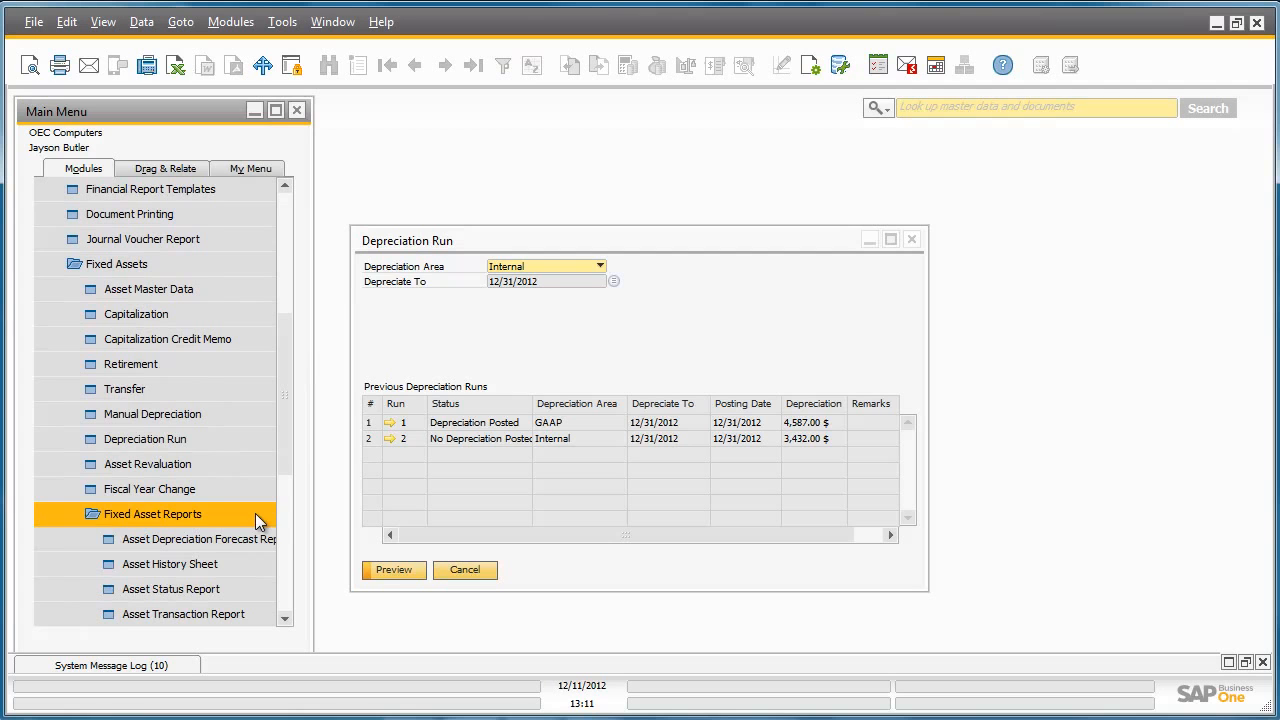
pyautogui.click(241, 561)
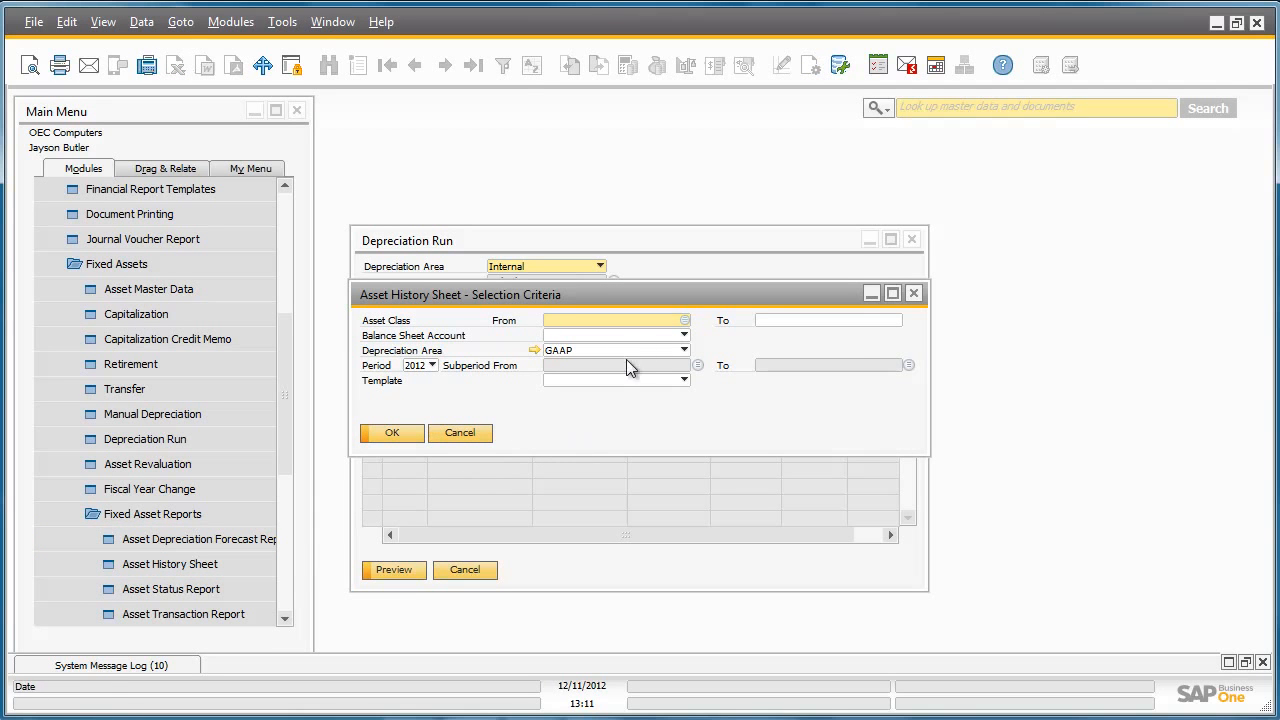
pyautogui.click(684, 320)
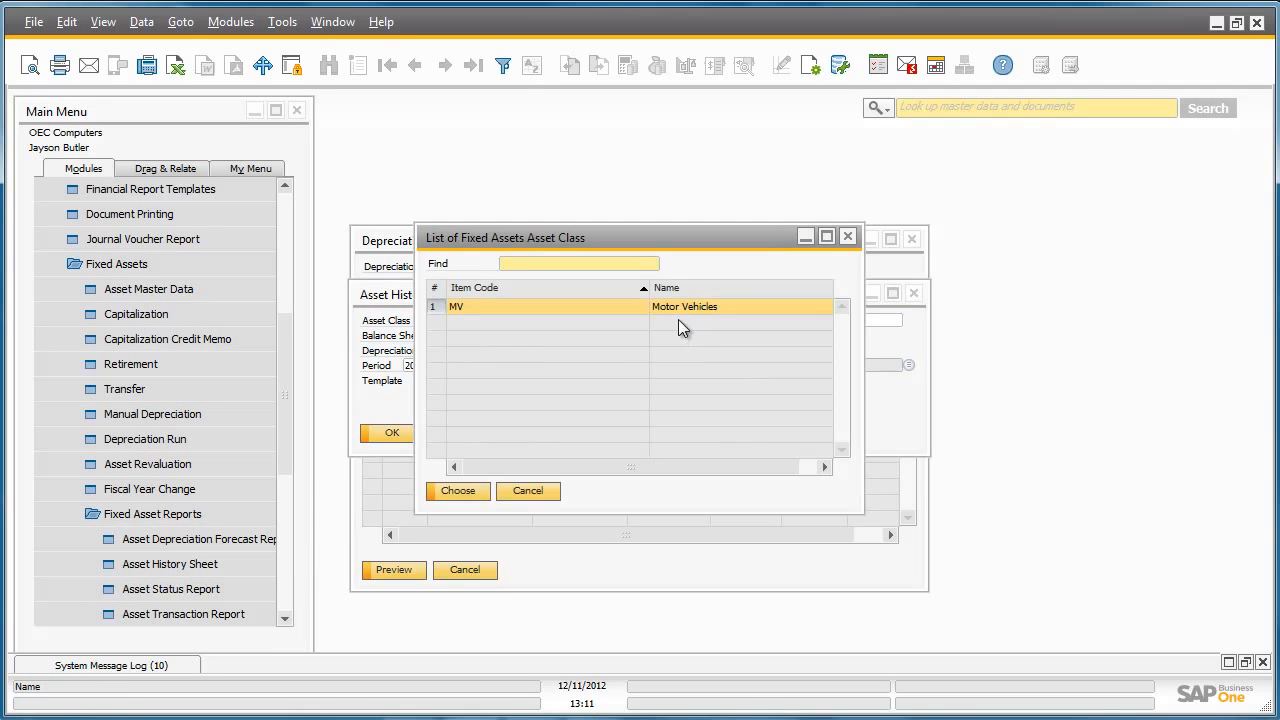
pyautogui.doubleClick(677, 310)
pyautogui.click(888, 320)
pyautogui.click(896, 320)
pyautogui.doubleClick(793, 309)
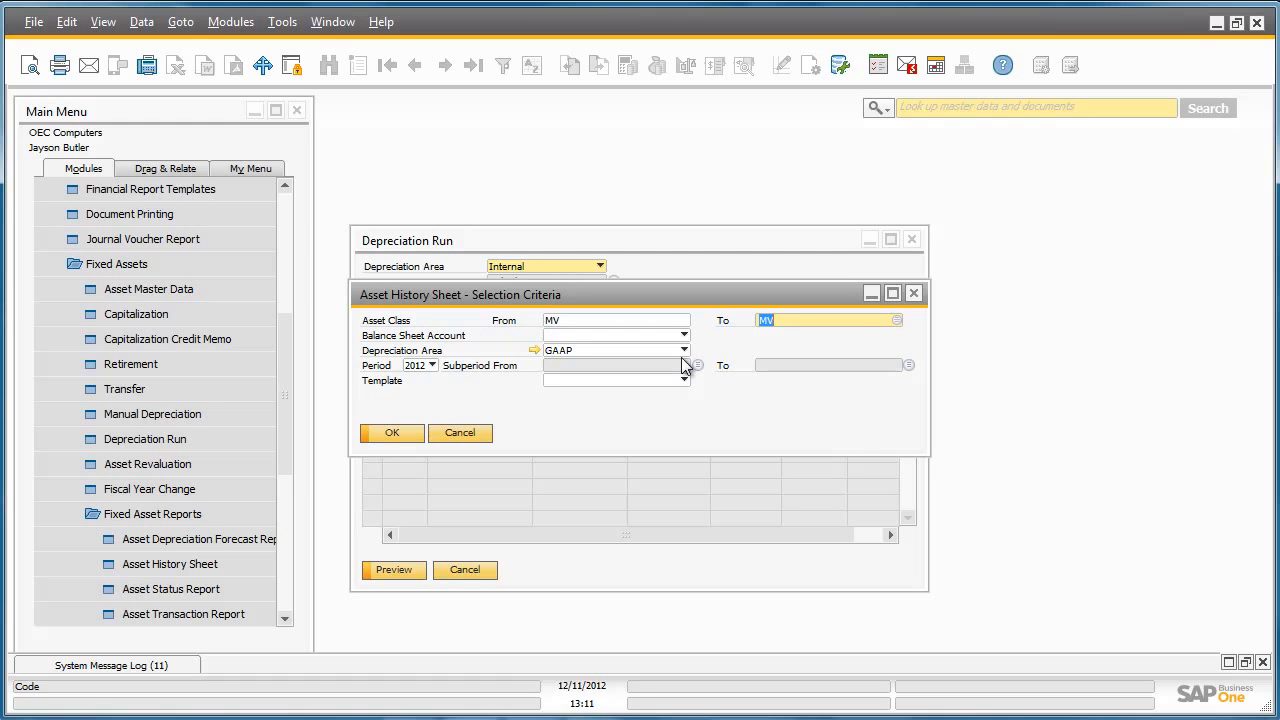
# Set the subperiod from 2012-02 to 2012-12, run the GAAP asset history sheet and examine its depreciation and end-date columns
pyautogui.click(697, 365)
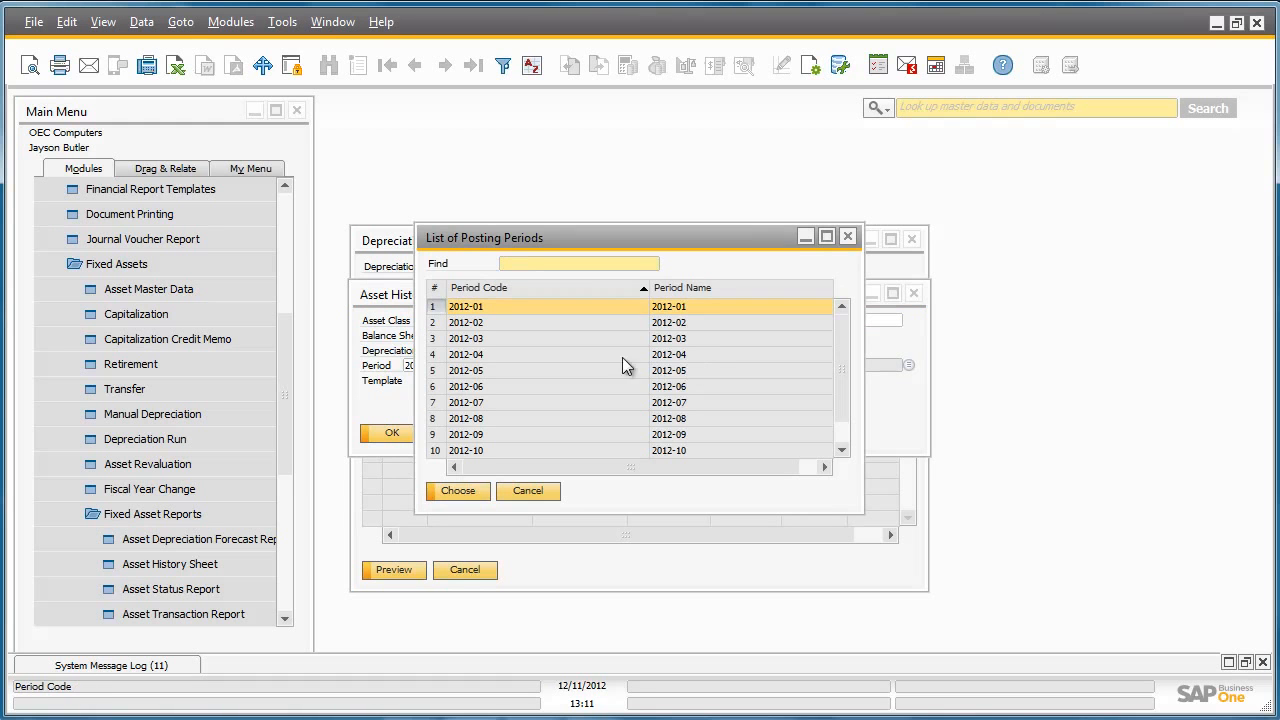
pyautogui.doubleClick(486, 325)
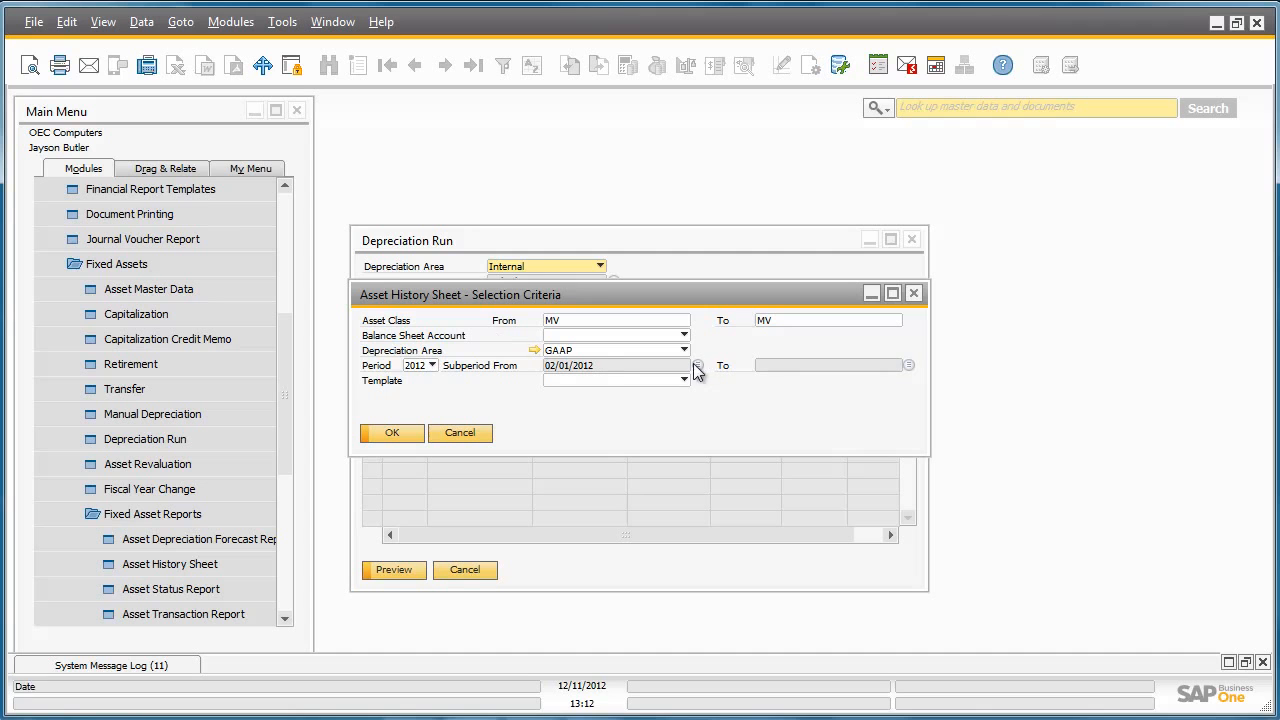
pyautogui.click(910, 365)
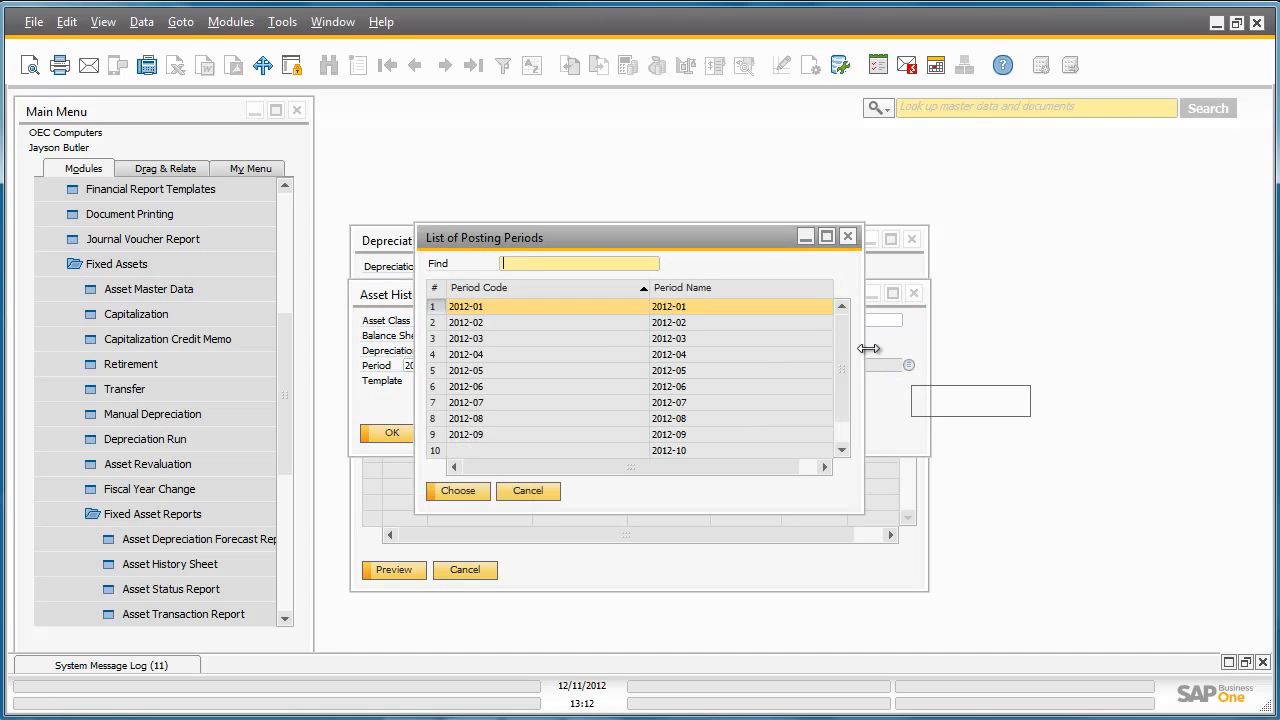
pyautogui.moveTo(837, 329); pyautogui.dragTo(768, 424)
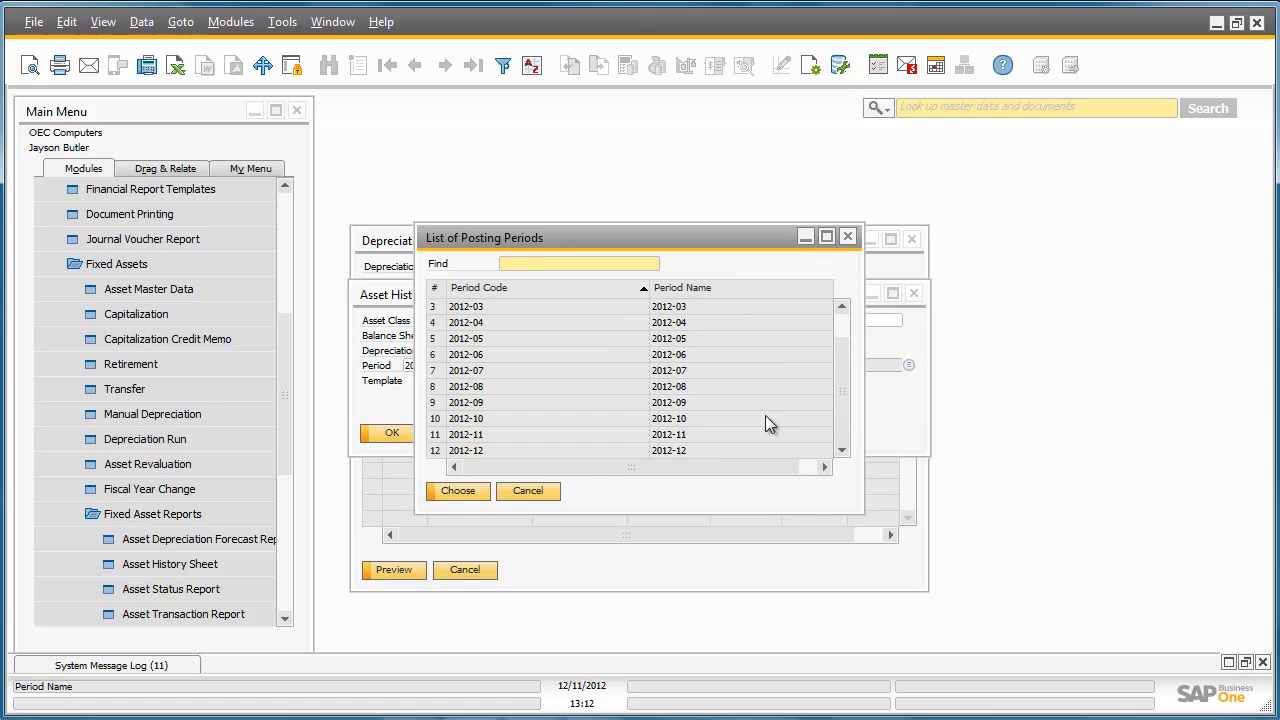
pyautogui.doubleClick(702, 449)
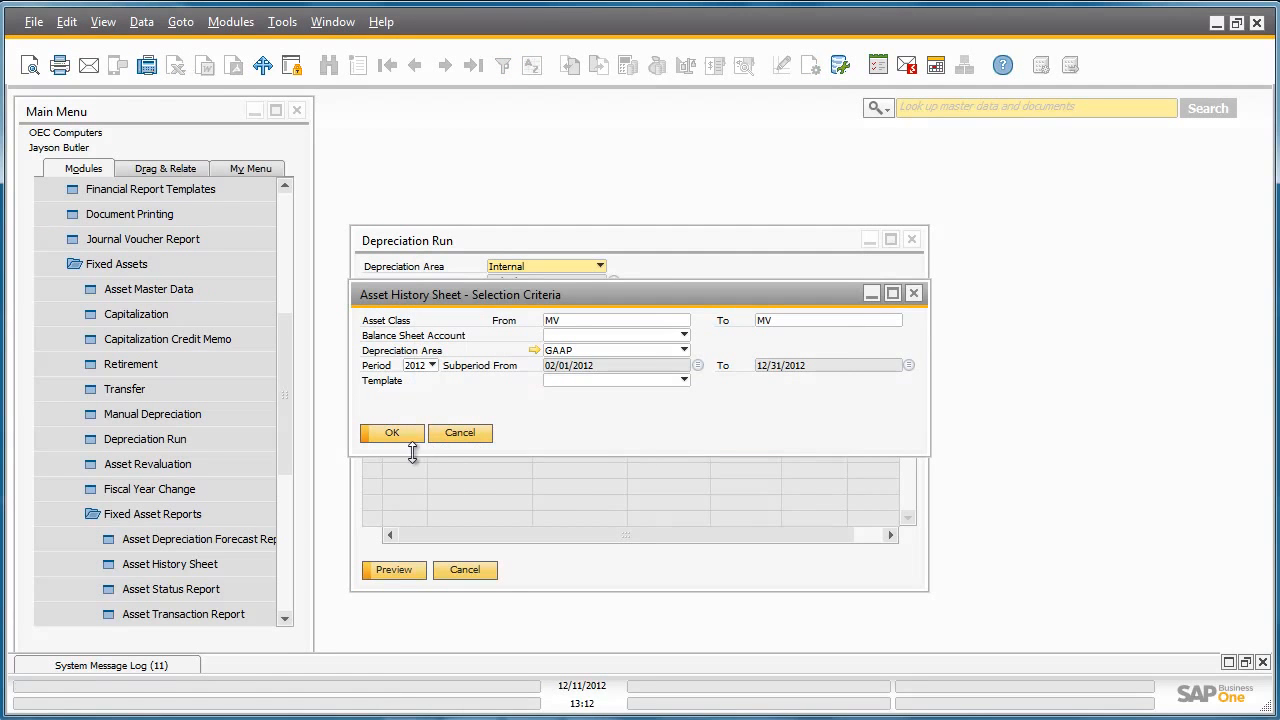
pyautogui.click(395, 438)
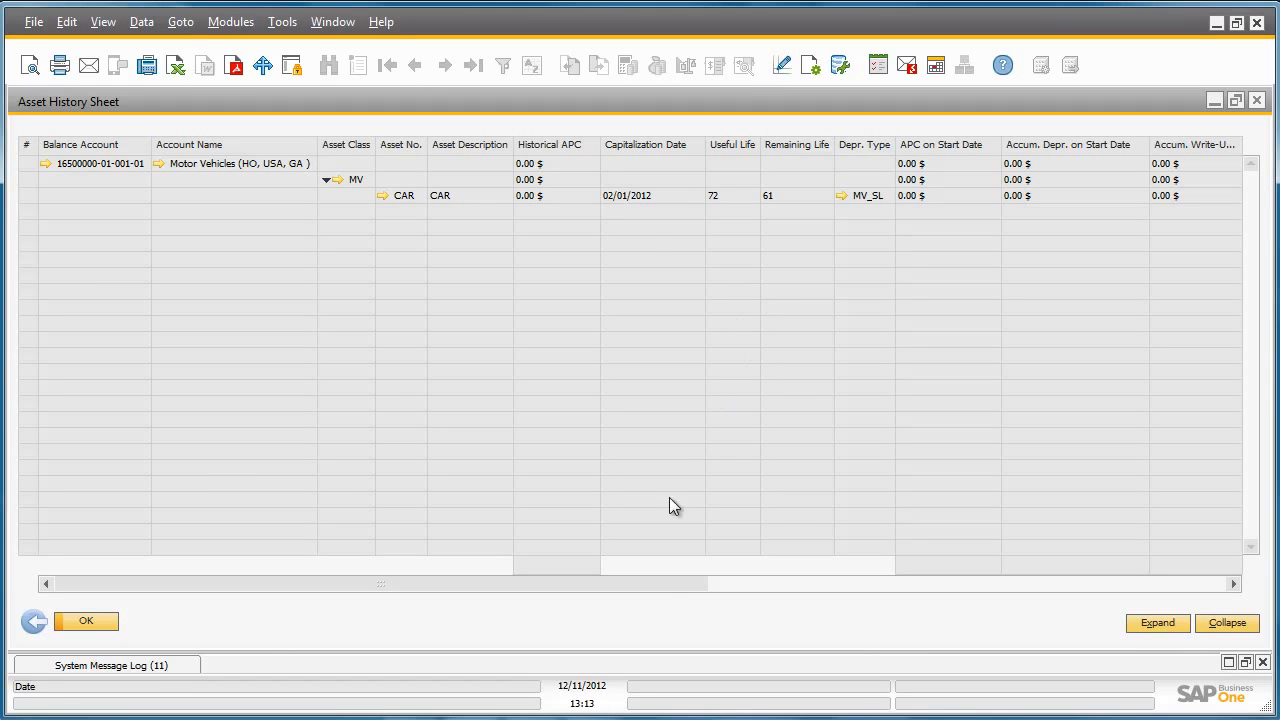
pyautogui.moveTo(659, 581); pyautogui.dragTo(1200, 580)
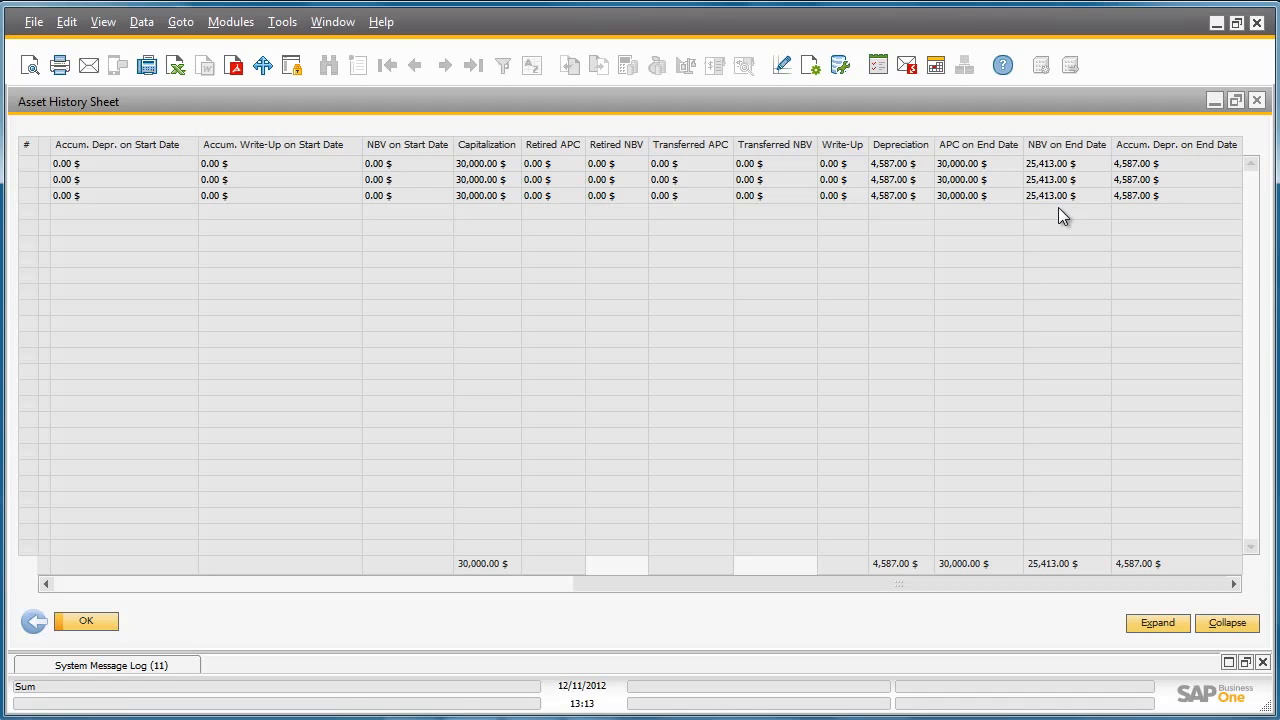
# Rerun the asset history sheet for the Internal depreciation area and examine its depreciation and end-date columns
pyautogui.click(33, 621)
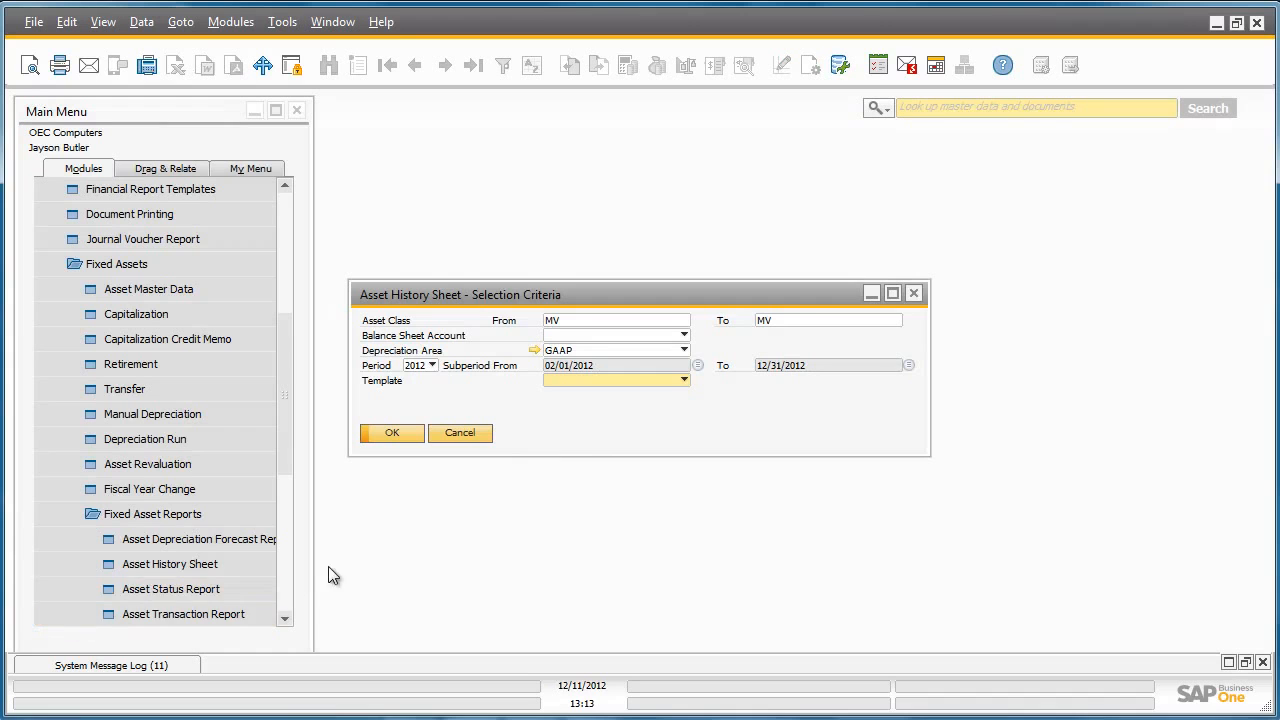
pyautogui.click(684, 349)
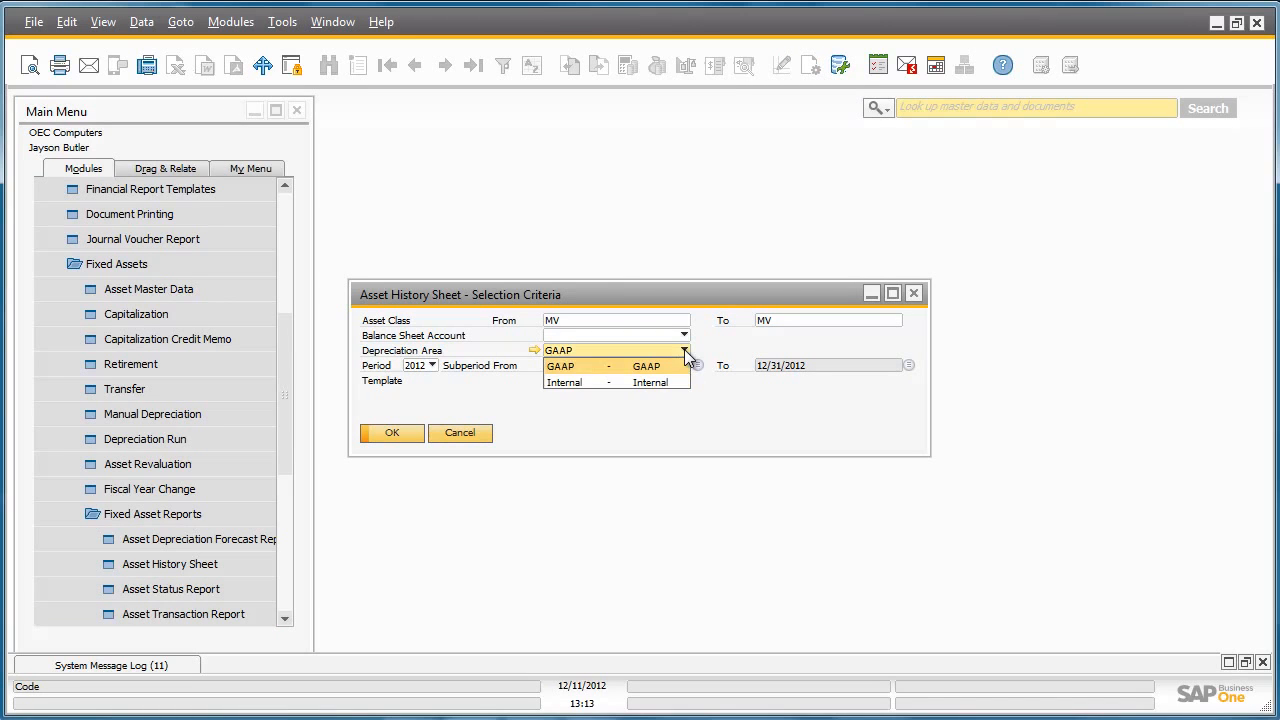
pyautogui.click(672, 390)
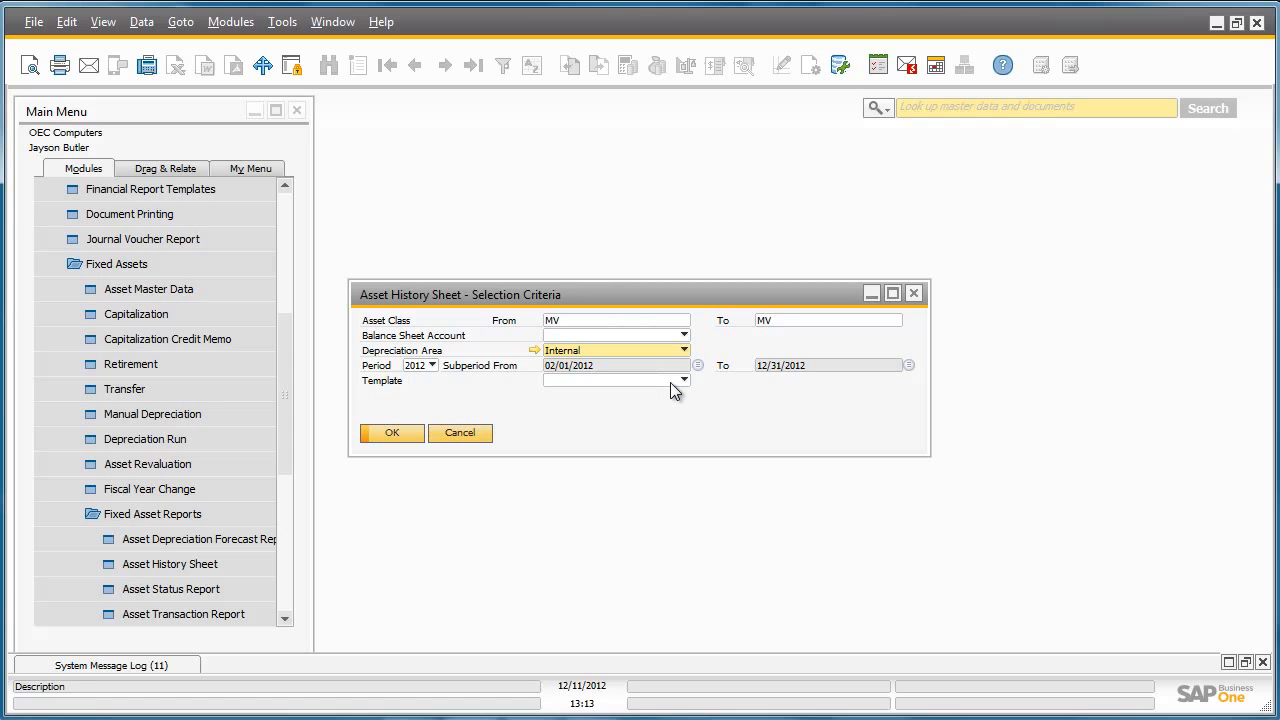
pyautogui.click(392, 435)
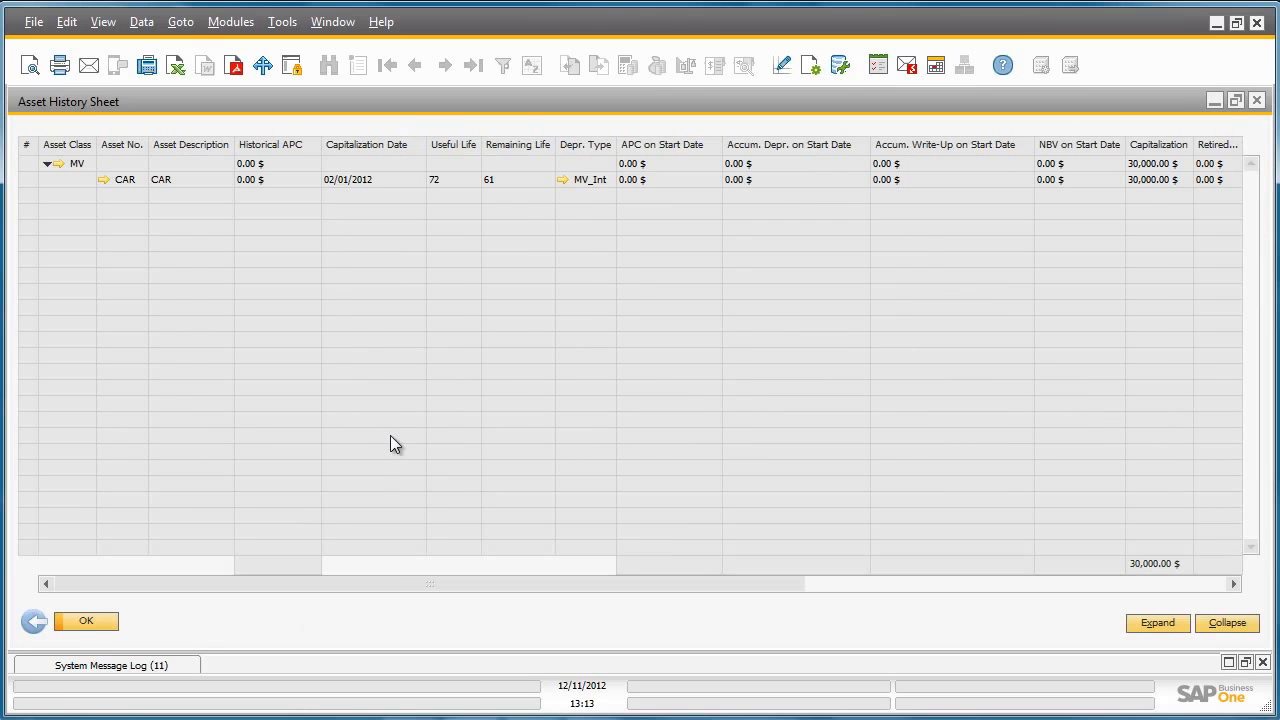
pyautogui.moveTo(391, 583); pyautogui.dragTo(870, 589)
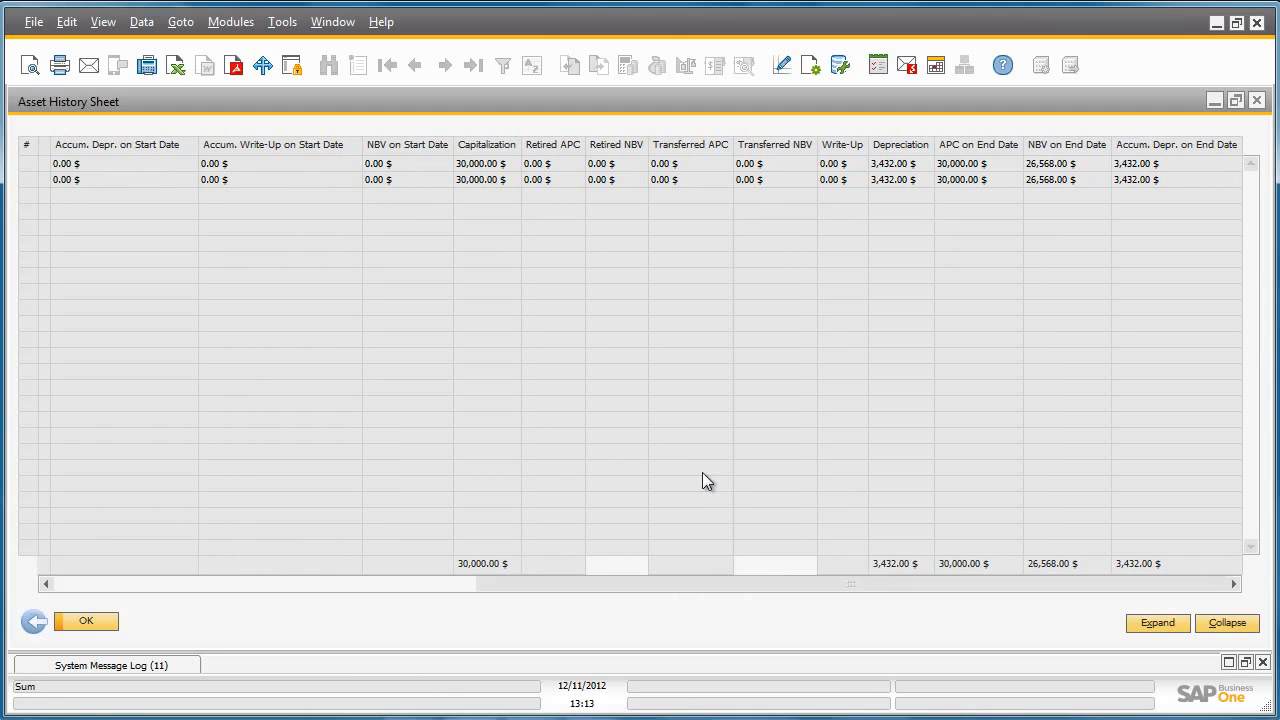